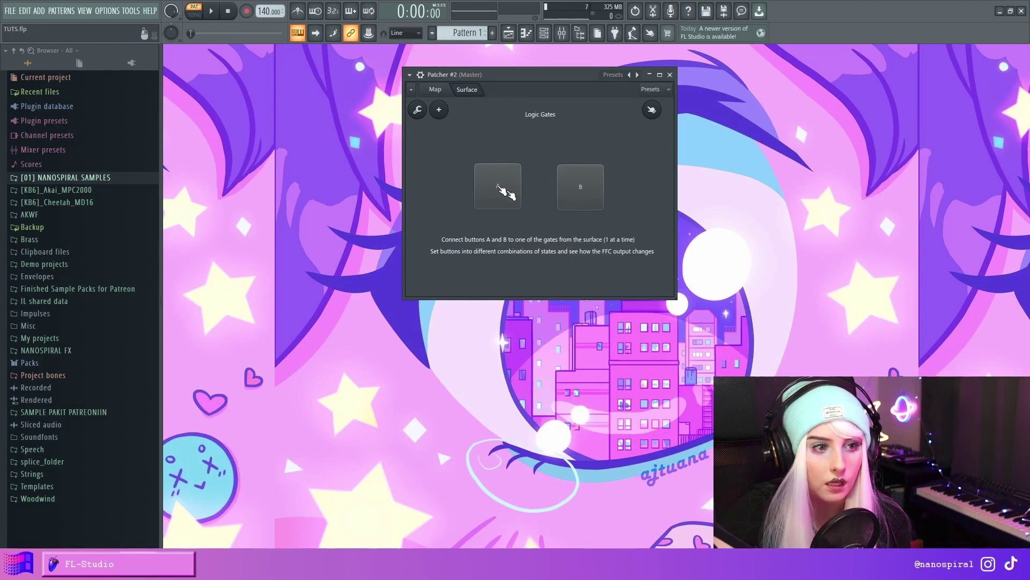
- Switch on surface buttons A and B and view the routing map with the NAND gate feeding Fruity Mute 2
{"action": "left_click", "coordinate": [499, 190]}
{"action": "left_click", "coordinate": [567, 190]}
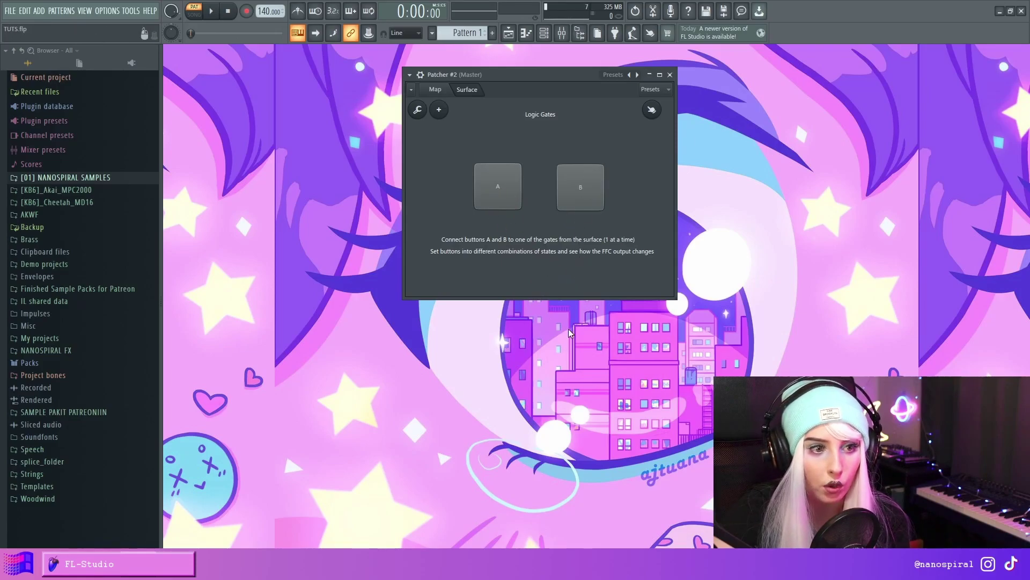
{"action": "left_click", "coordinate": [440, 89]}
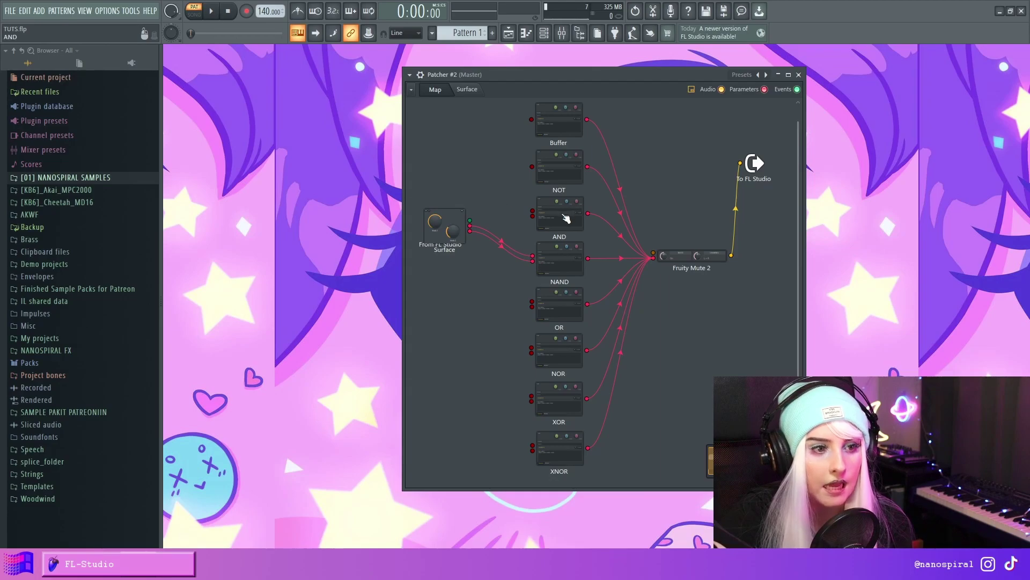
- Remove both wires into NAND and connect the surface's A output to Buffer's input
{"action": "key", "text": "ctrl+z"}
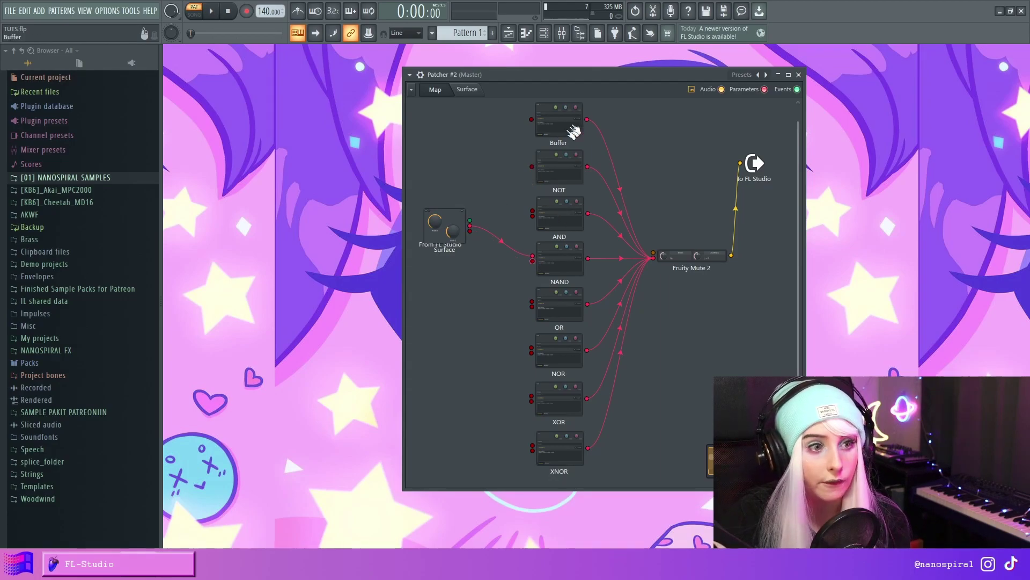
{"action": "right_click", "coordinate": [503, 242]}
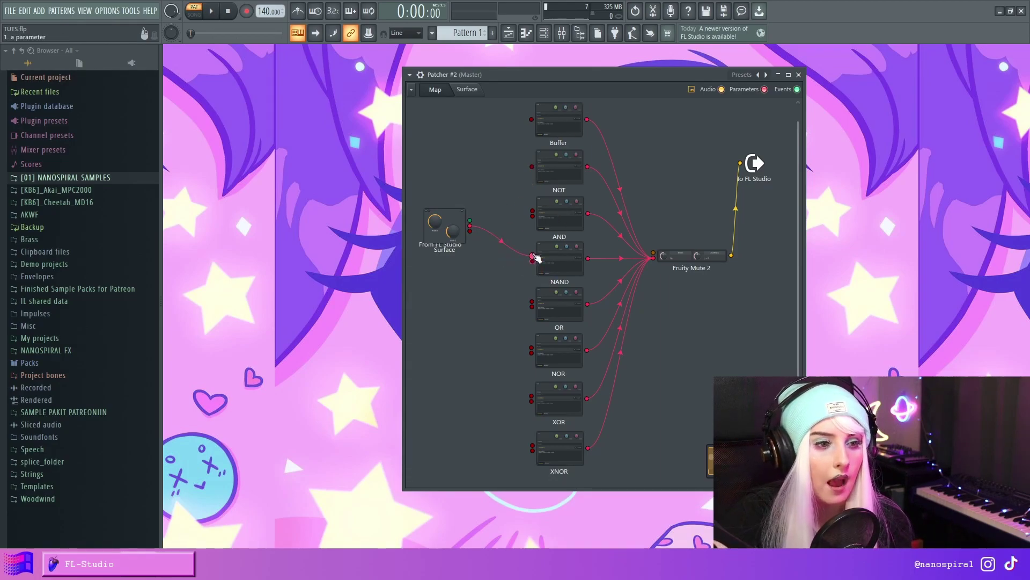
{"action": "left_click_drag", "start_coordinate": [491, 234], "coordinate": [531, 119]}
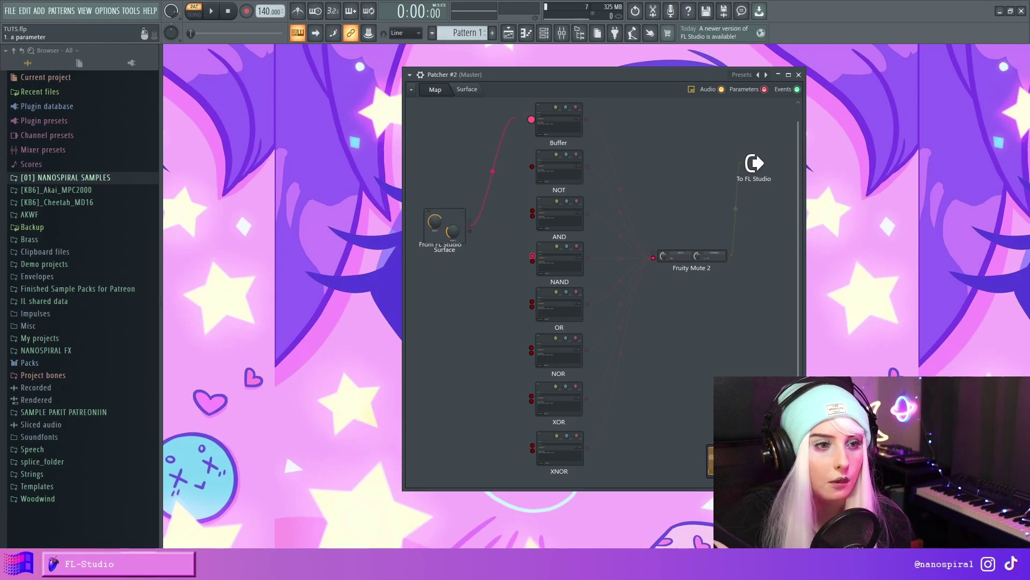
- Bring up Buffer's 'a' formula panel beside the A/B button surface
{"action": "left_click", "coordinate": [573, 128]}
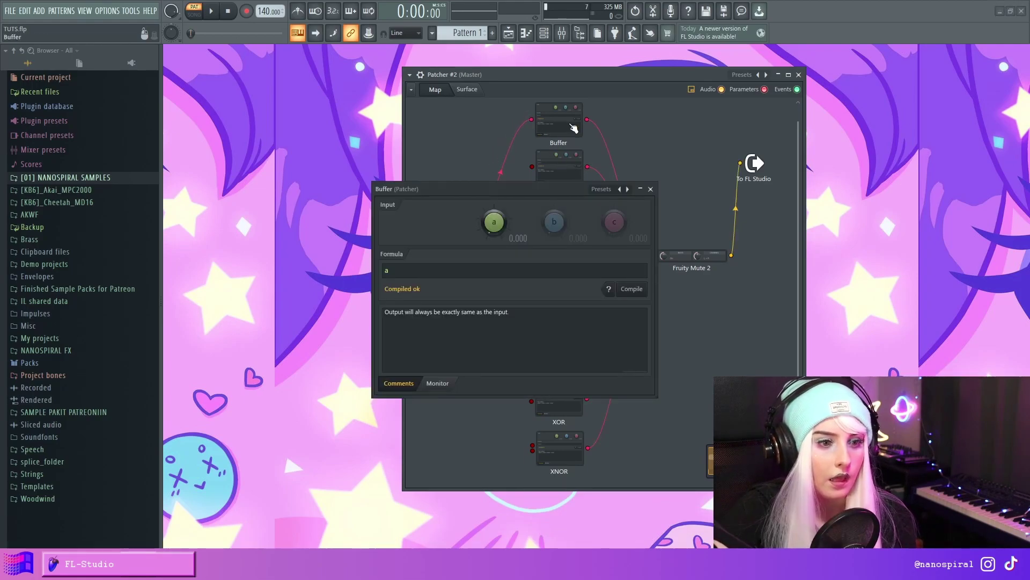
{"action": "left_click_drag", "start_coordinate": [509, 184], "coordinate": [732, 98]}
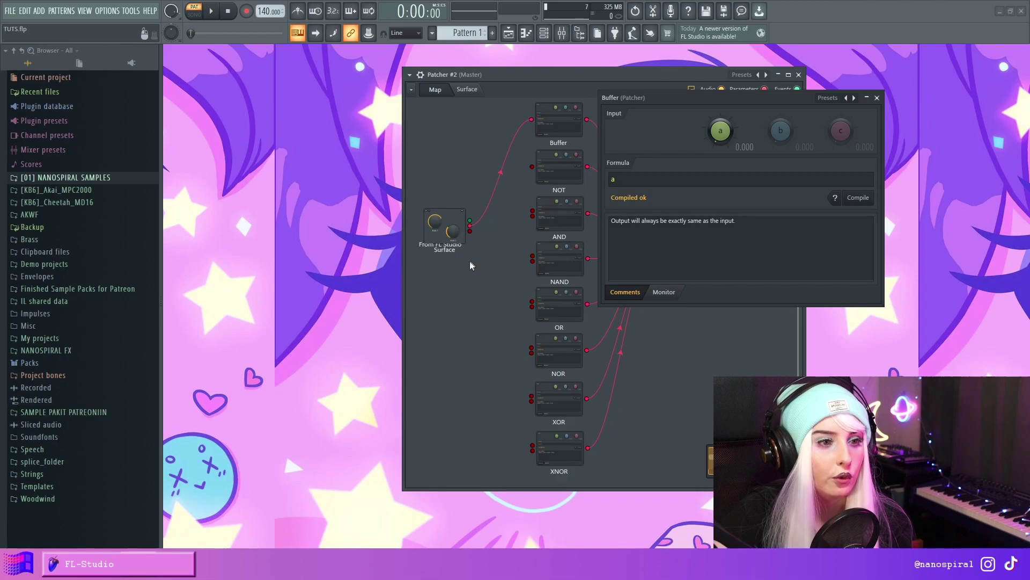
{"action": "left_click", "coordinate": [468, 90]}
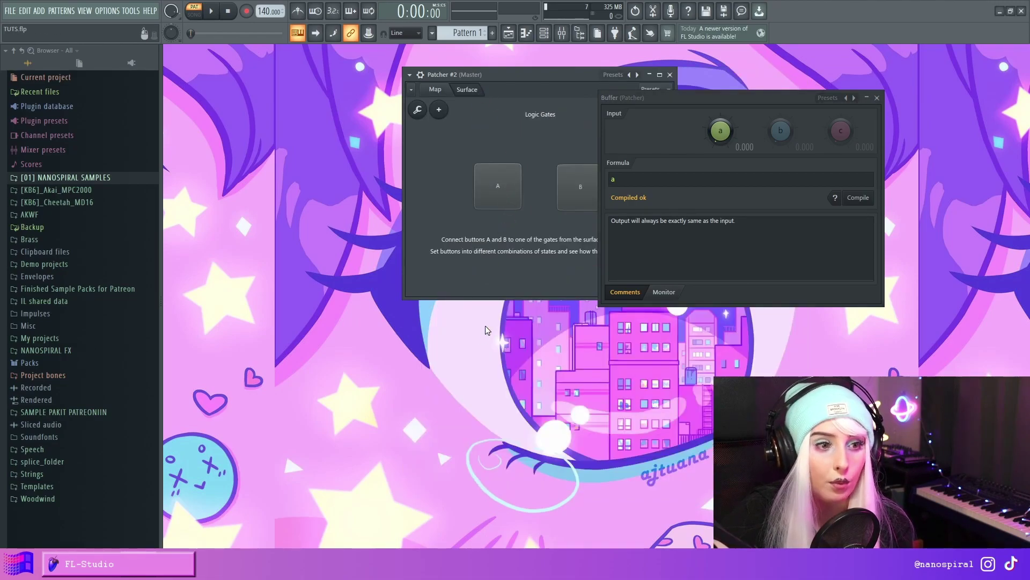
- Toggle button A on and off, watching Buffer's input a go to 1.000 and back to 0.000
{"action": "left_click", "coordinate": [504, 194]}
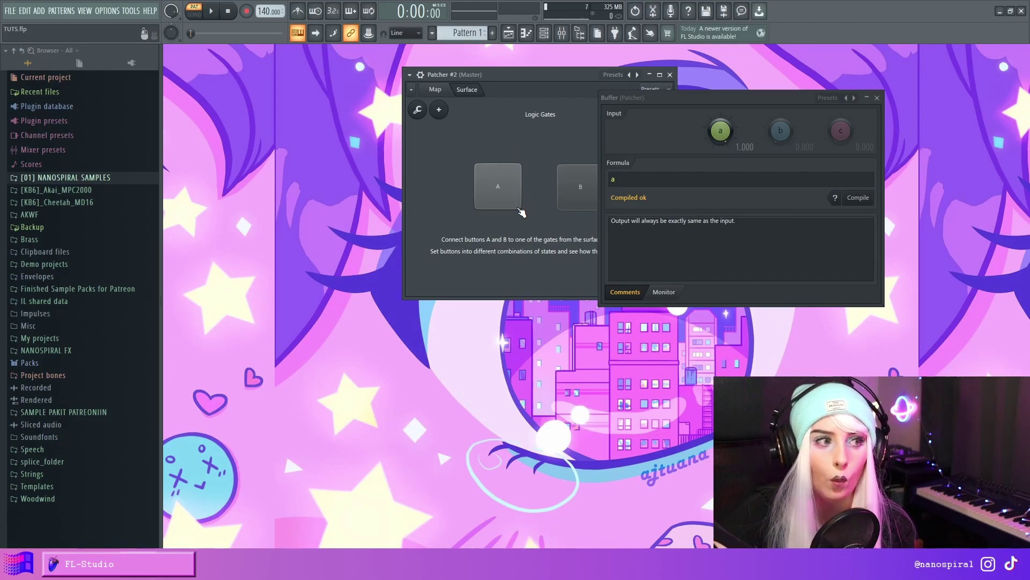
{"action": "left_click", "coordinate": [496, 189]}
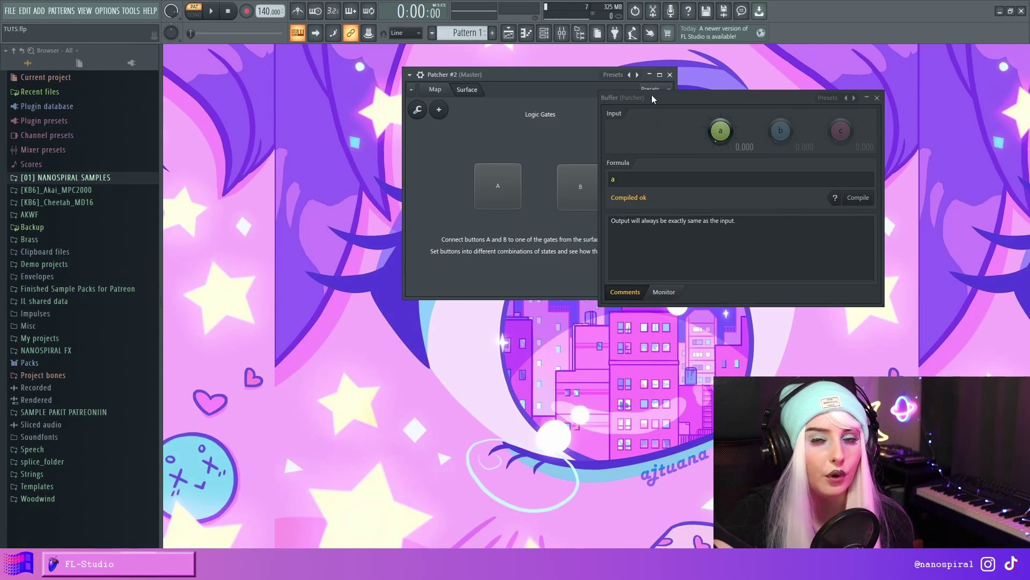
{"action": "left_click_drag", "start_coordinate": [648, 96], "coordinate": [643, 73]}
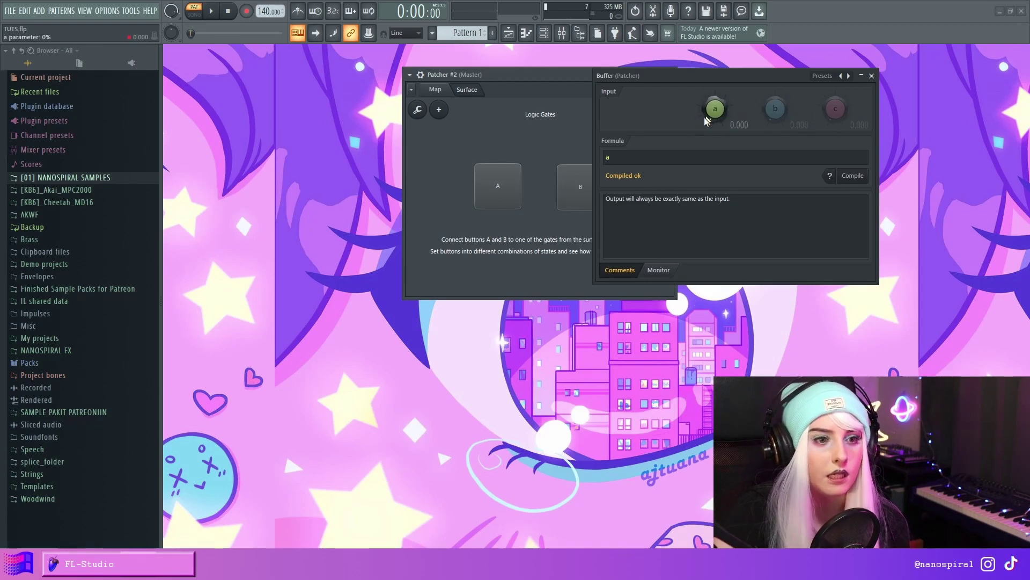
{"action": "left_click_drag", "start_coordinate": [698, 76], "coordinate": [707, 57]}
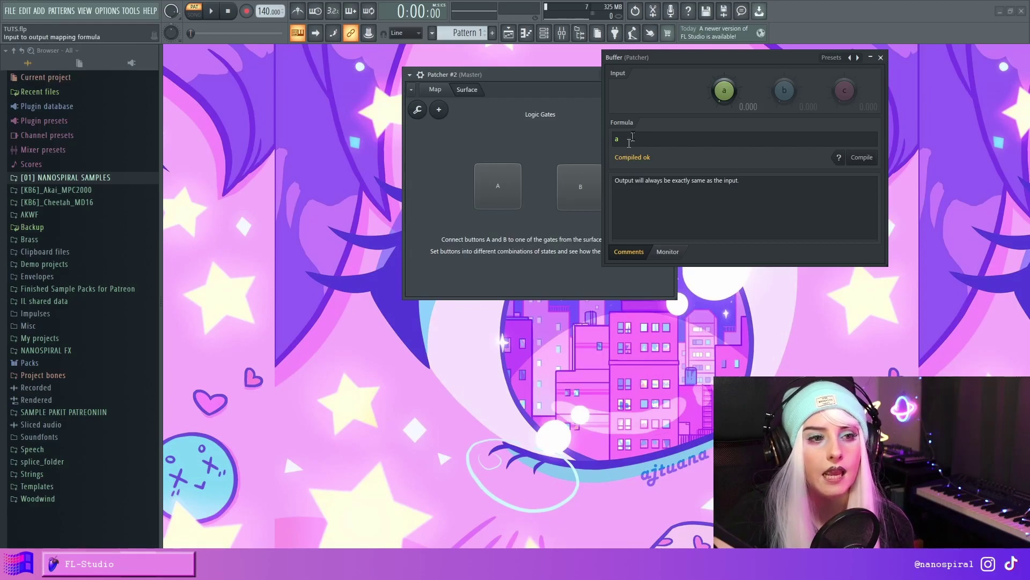
- Check Buffer's a-input options without changing anything, then show the routing map with Buffer's panel reopened
{"action": "right_click", "coordinate": [722, 92]}
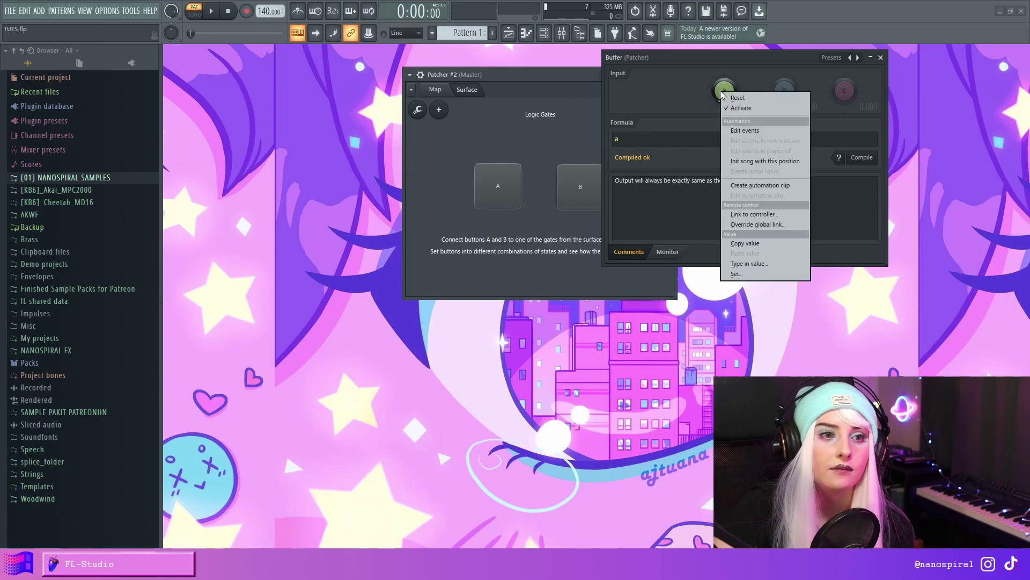
{"action": "left_click", "coordinate": [651, 89]}
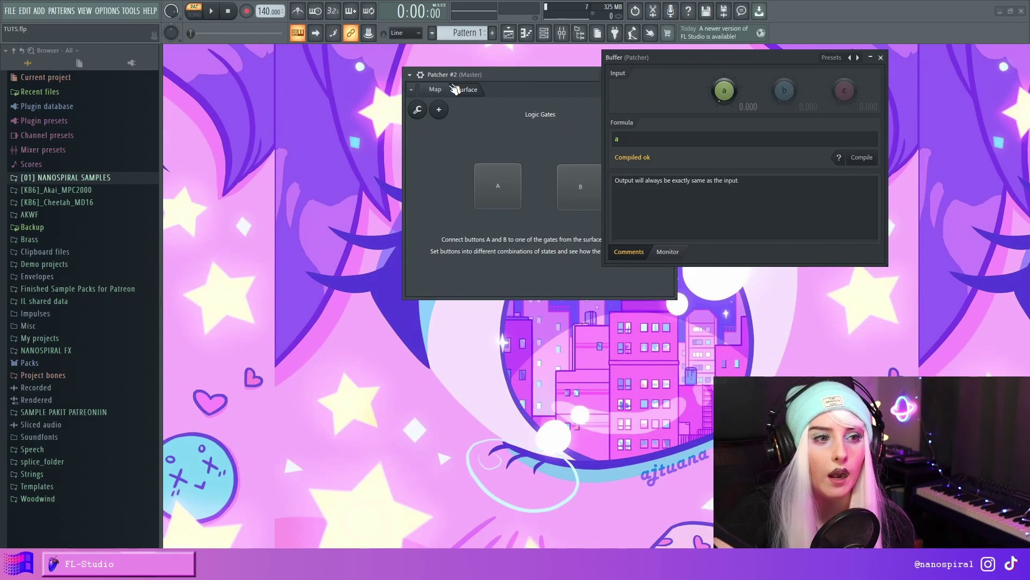
{"action": "left_click", "coordinate": [436, 92]}
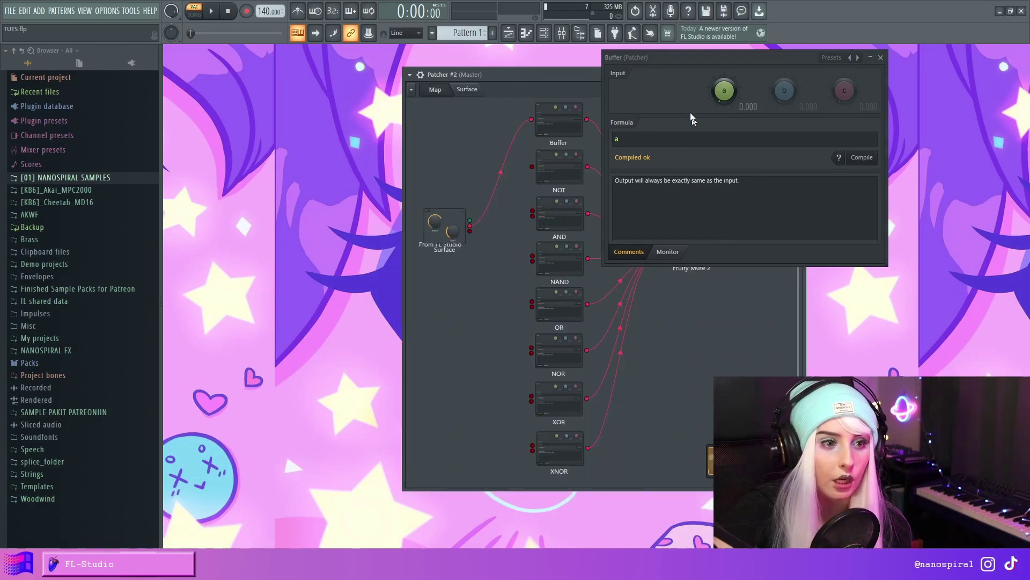
{"action": "left_click", "coordinate": [548, 126]}
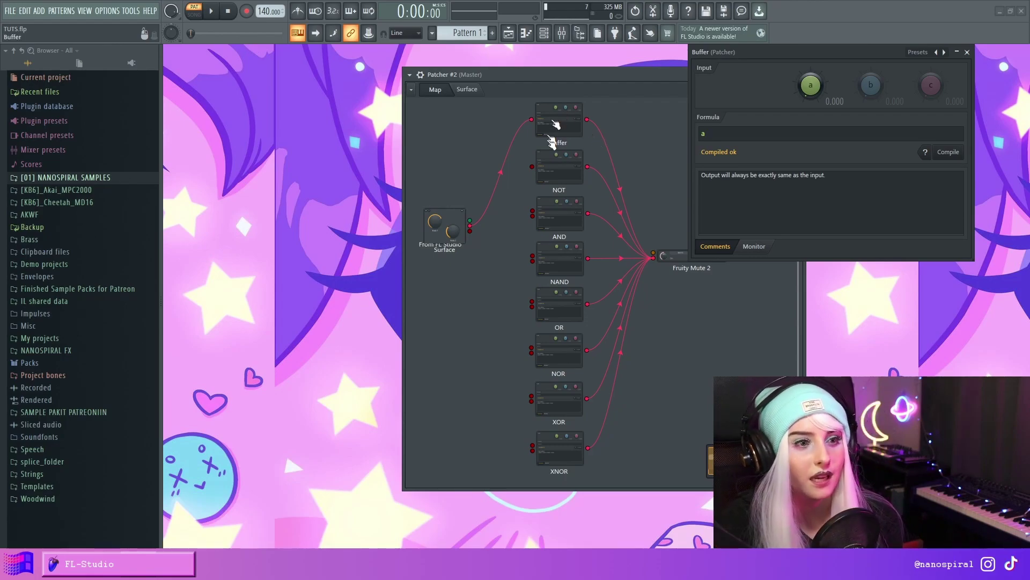
- Move the A wire from Buffer onto NOT's input and open NOT's '1-a' formula panel
{"action": "left_click_drag", "start_coordinate": [531, 119], "coordinate": [448, 153]}
{"action": "left_click_drag", "start_coordinate": [502, 172], "coordinate": [531, 166]}
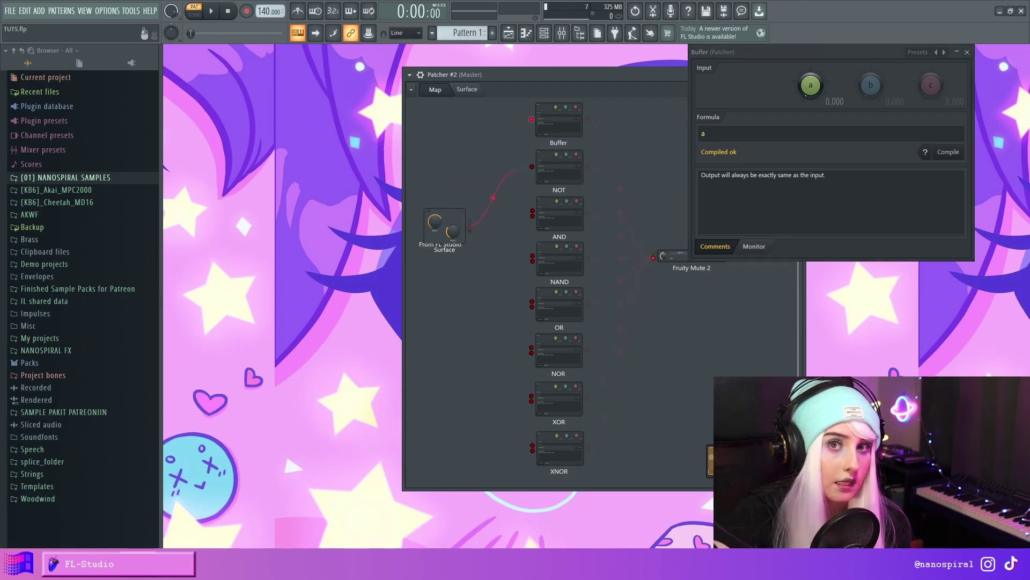
{"action": "left_click", "coordinate": [570, 167]}
{"action": "left_click_drag", "start_coordinate": [936, 194], "coordinate": [839, 73]}
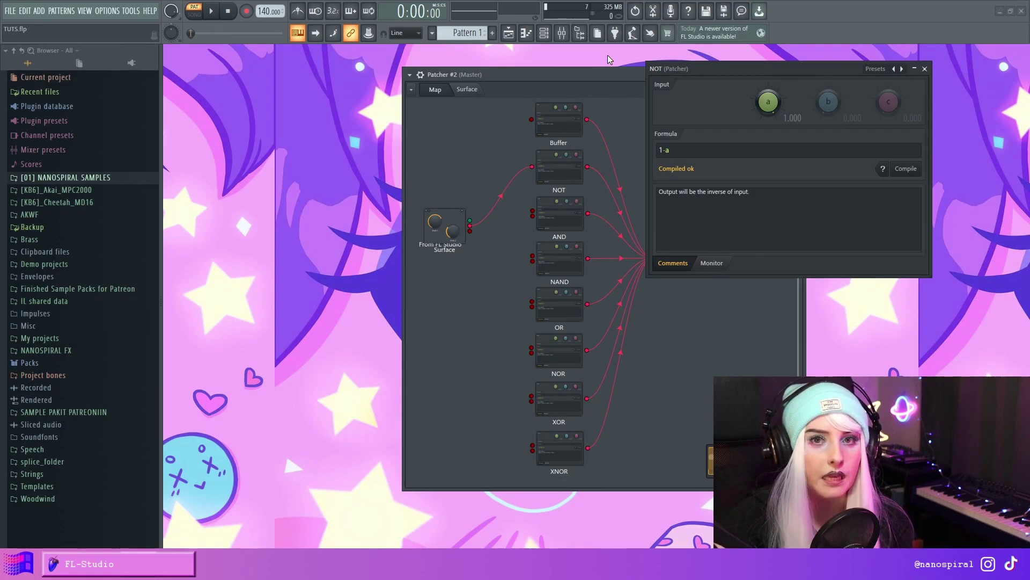
- Test NOT by switching button A on and off, then unplug the A wire from NOT
{"action": "left_click", "coordinate": [467, 89]}
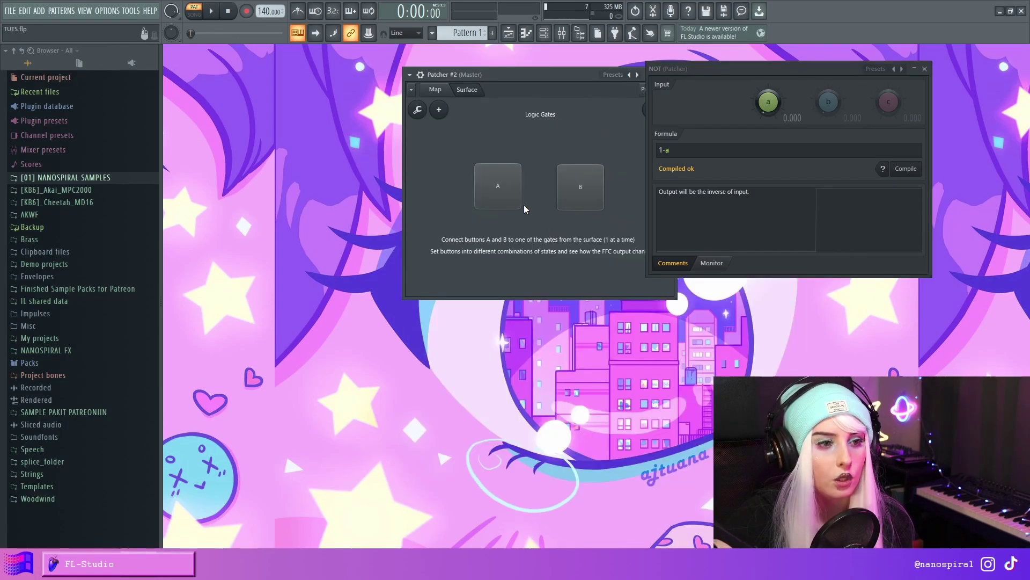
{"action": "left_click", "coordinate": [511, 200]}
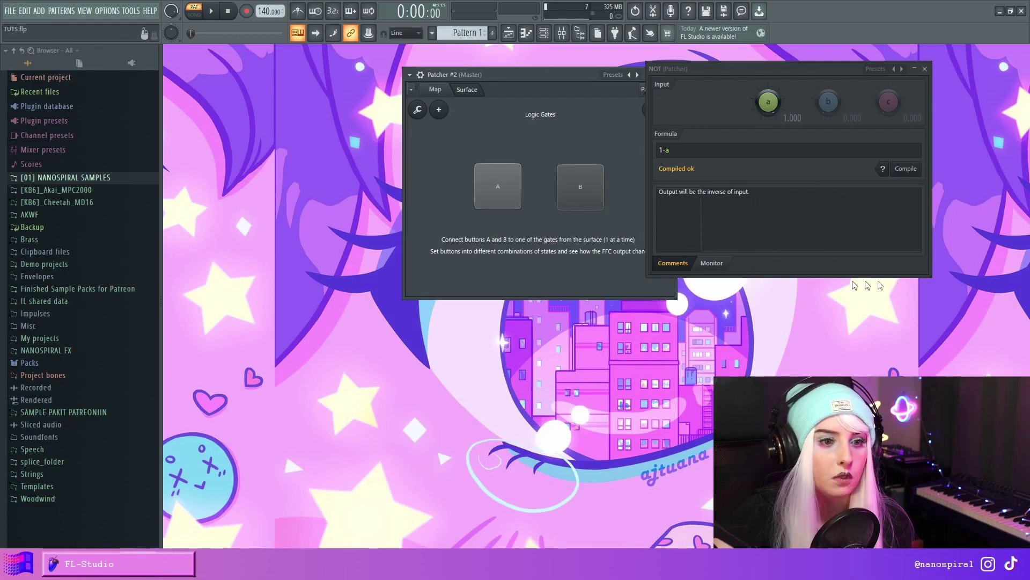
{"action": "left_click", "coordinate": [498, 191]}
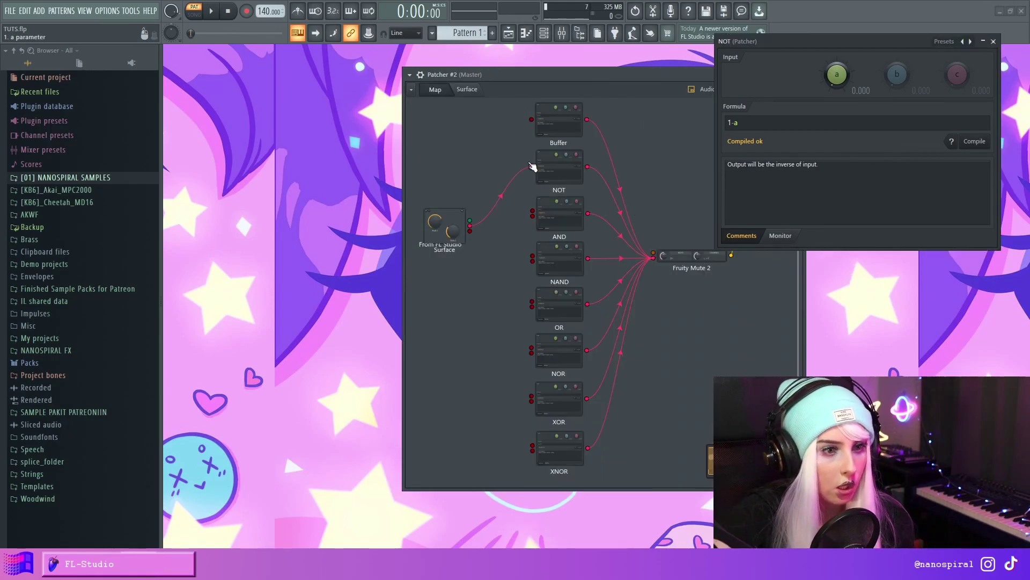
{"action": "left_click_drag", "start_coordinate": [532, 167], "coordinate": [529, 214]}
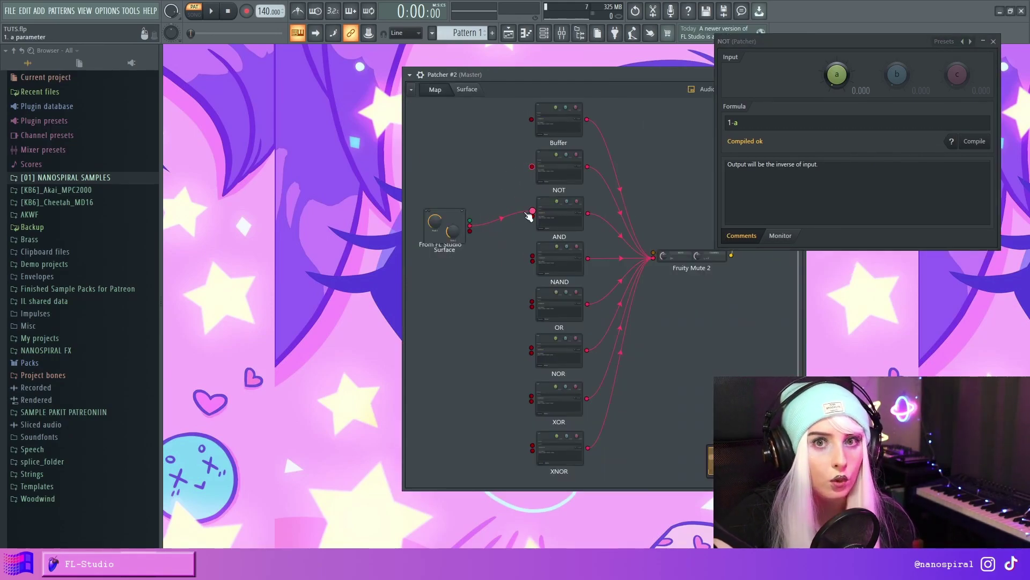
- Wire B into AND's second input and test AND with A alone, then B, then both on
{"action": "left_click_drag", "start_coordinate": [470, 231], "coordinate": [532, 216]}
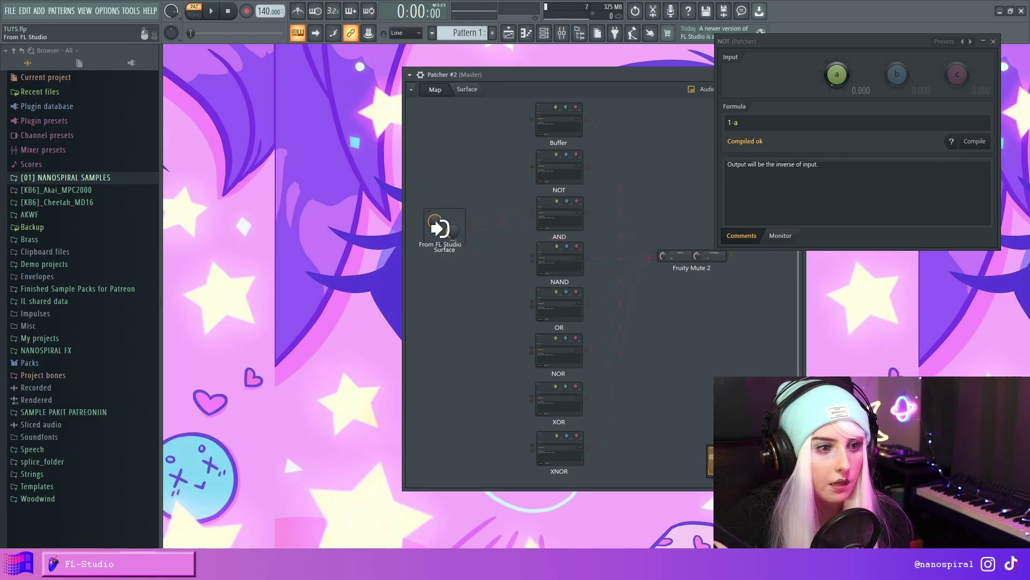
{"action": "left_click", "coordinate": [559, 214]}
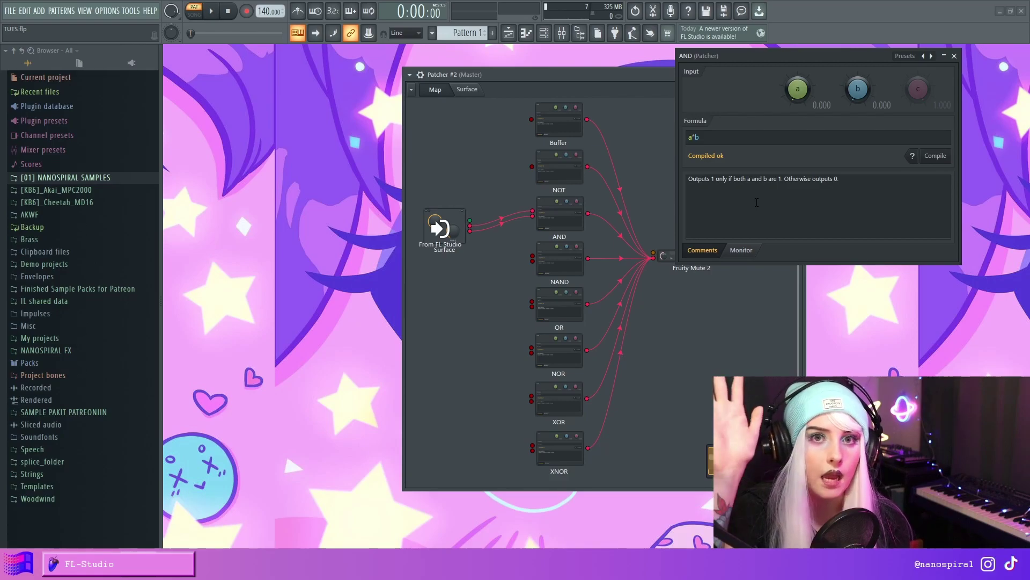
{"action": "left_click", "coordinate": [467, 89]}
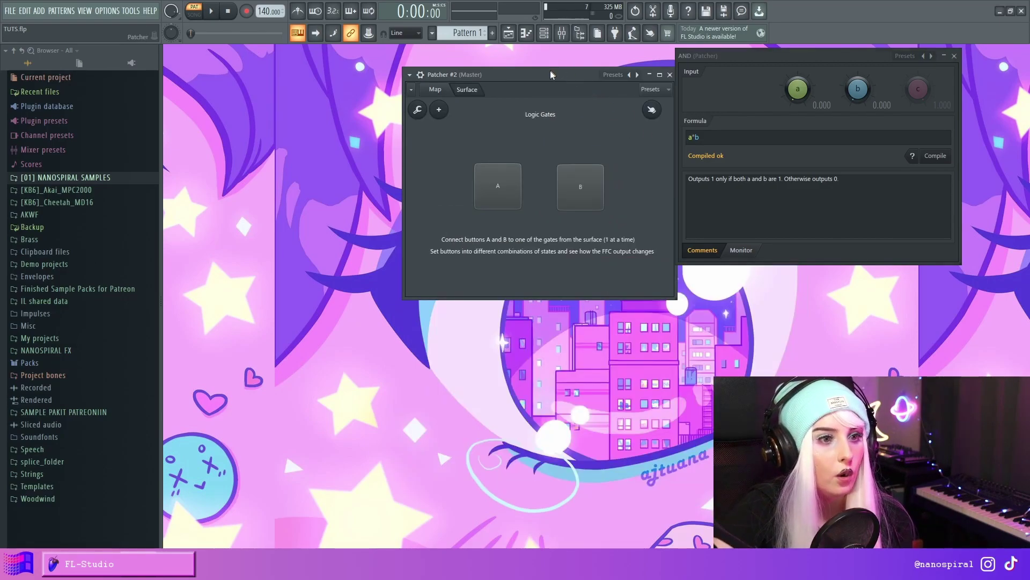
{"action": "left_click_drag", "start_coordinate": [550, 72], "coordinate": [528, 68]}
{"action": "left_click", "coordinate": [486, 185]}
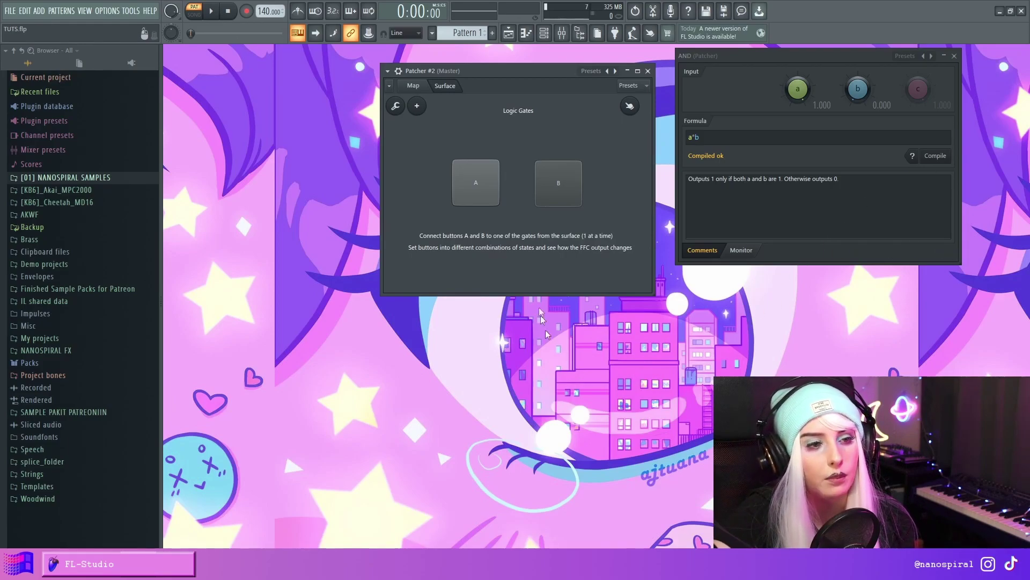
{"action": "left_click", "coordinate": [496, 191]}
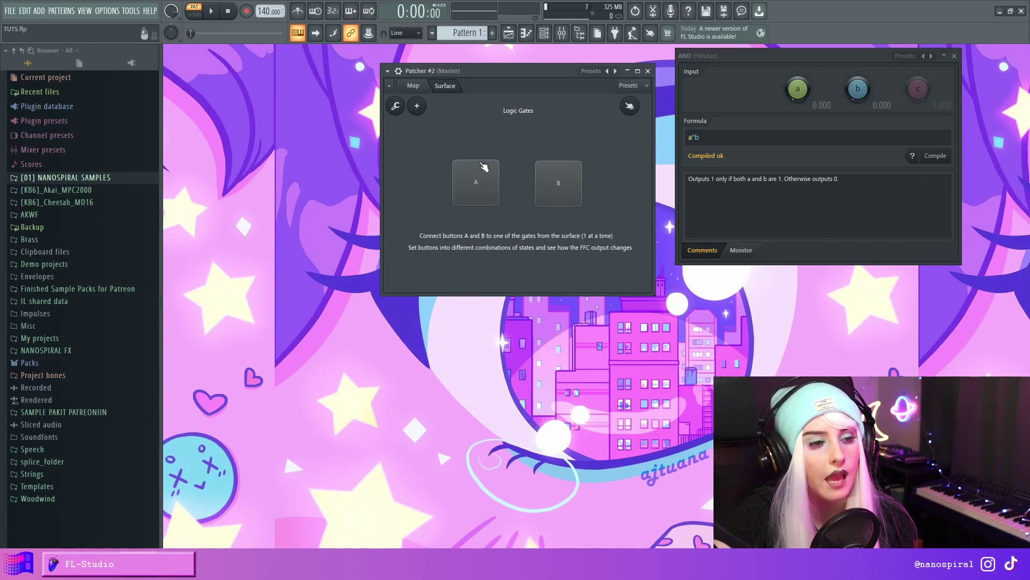
{"action": "left_click", "coordinate": [552, 197]}
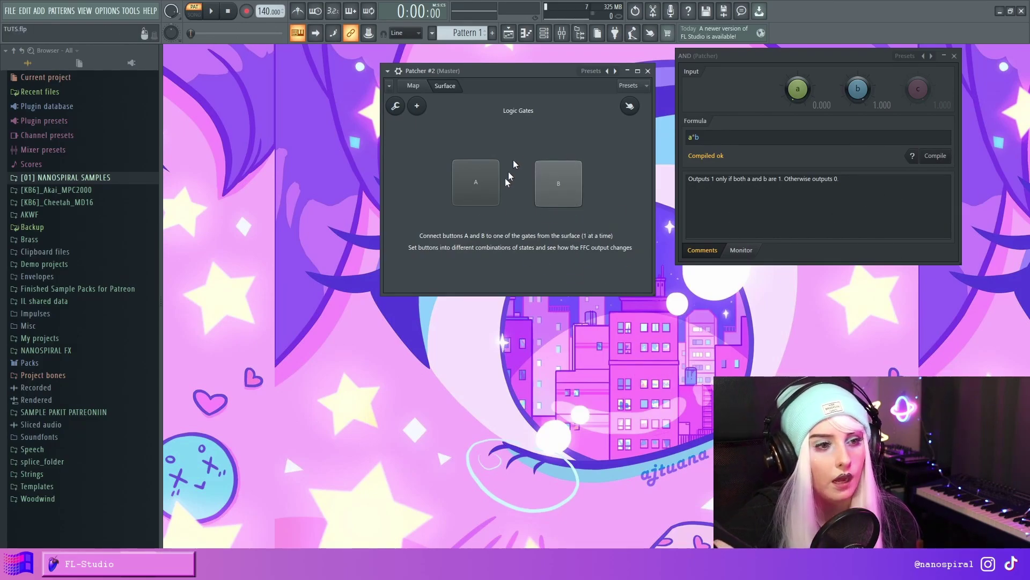
{"action": "left_click", "coordinate": [483, 183]}
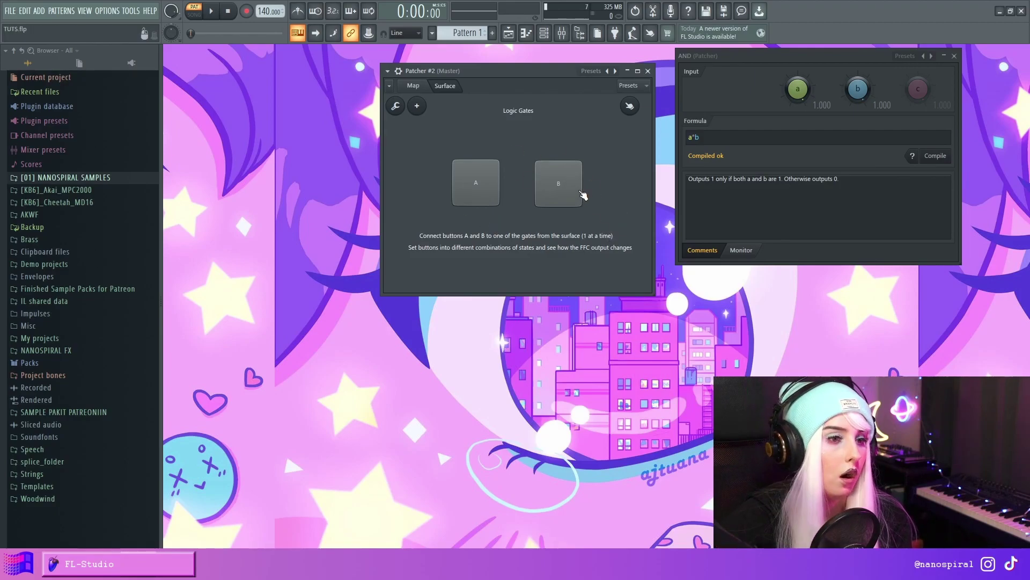
- Move the input wires from AND onto NAND and open its '1-(a*b)' formula panel
{"action": "left_click_drag", "start_coordinate": [582, 195], "coordinate": [510, 257]}
{"action": "left_click", "coordinate": [532, 260]}
{"action": "left_click_drag", "start_coordinate": [510, 192], "coordinate": [711, 71]}
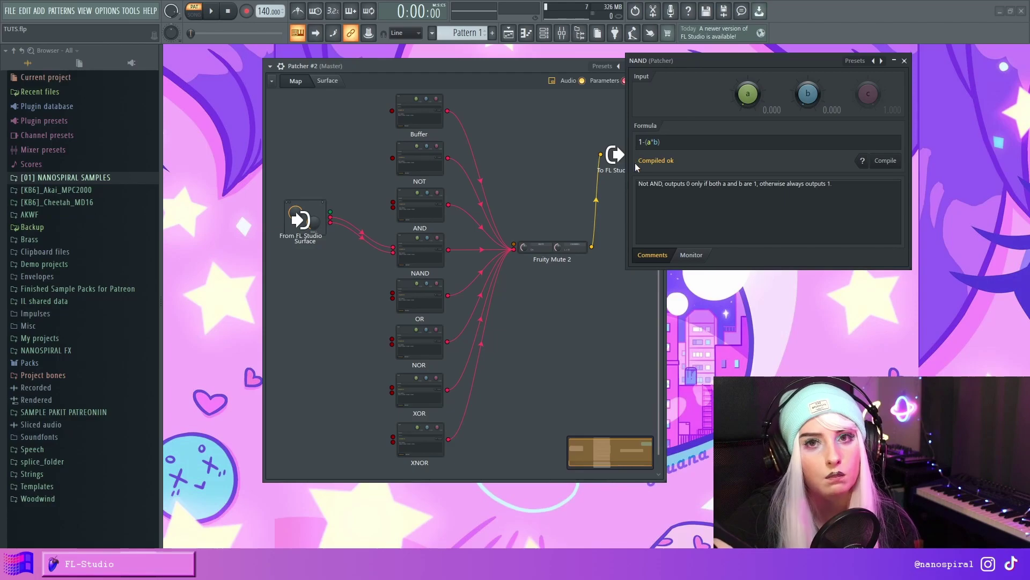
- Test NAND from the Logic Gates surface: A on, A off, B on, then A and B both on
{"action": "left_click", "coordinate": [328, 81]}
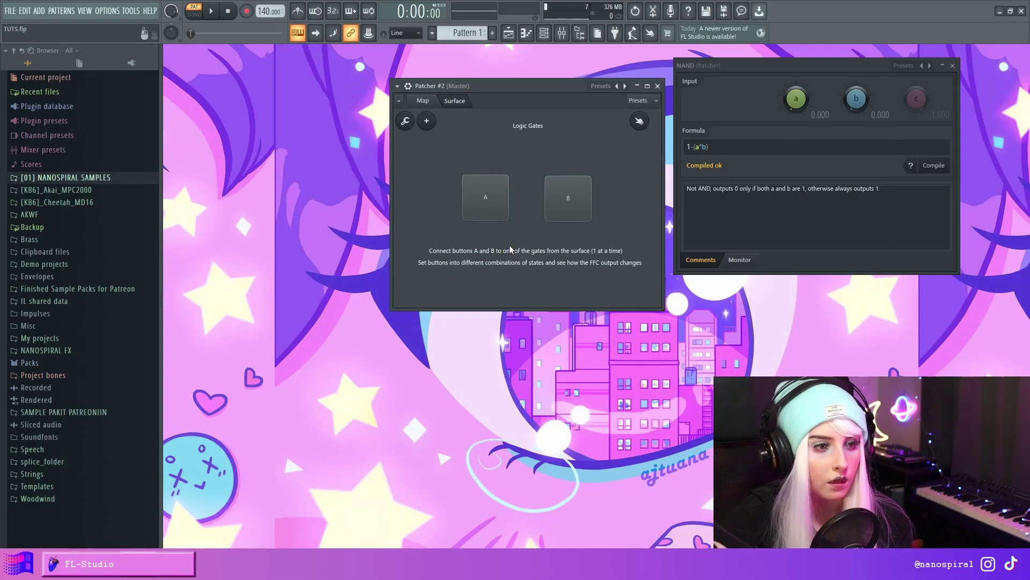
{"action": "left_click", "coordinate": [485, 199]}
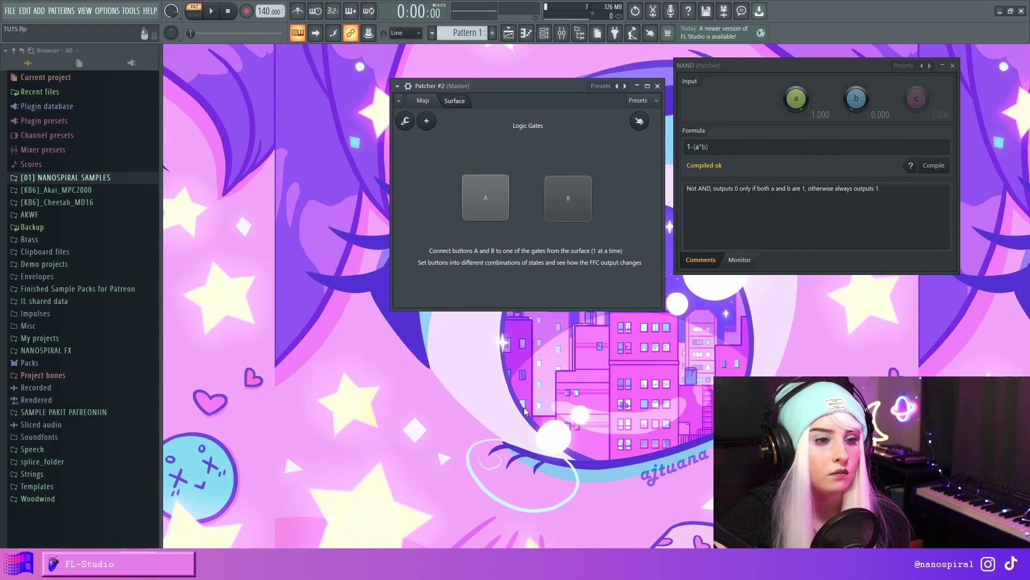
{"action": "left_click", "coordinate": [475, 200]}
{"action": "left_click", "coordinate": [571, 203]}
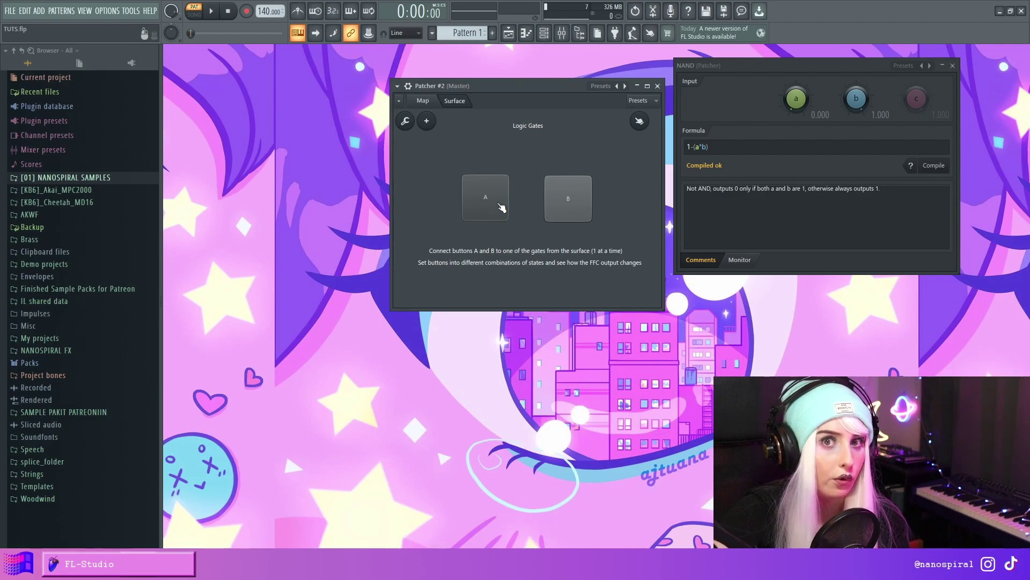
{"action": "left_click", "coordinate": [490, 217]}
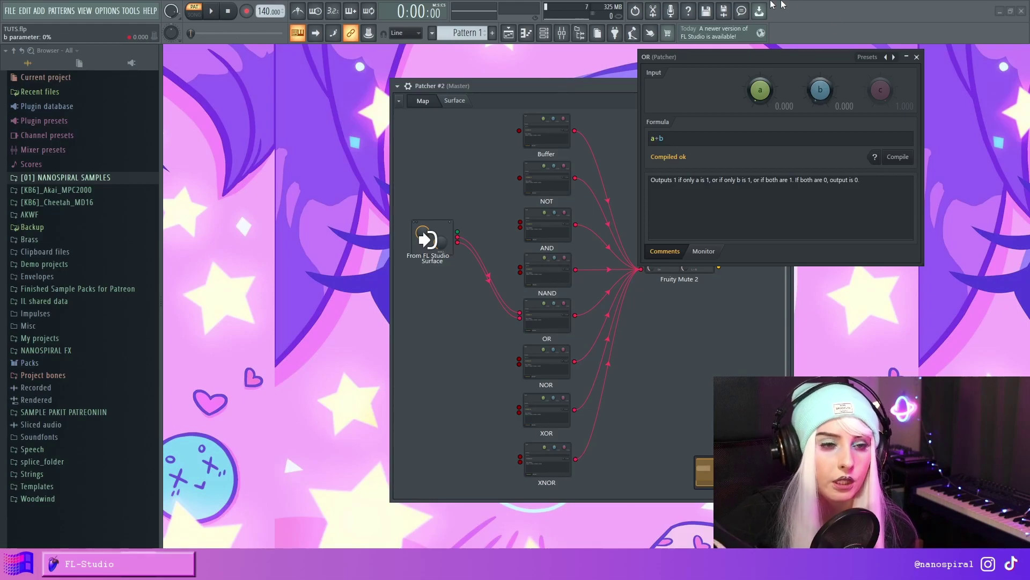
- Test OR with A only, B only, then both on, ending with a and b at 0.000 on the map
{"action": "left_click", "coordinate": [454, 100]}
{"action": "left_click_drag", "start_coordinate": [673, 80], "coordinate": [709, 111]}
{"action": "left_click", "coordinate": [490, 199]}
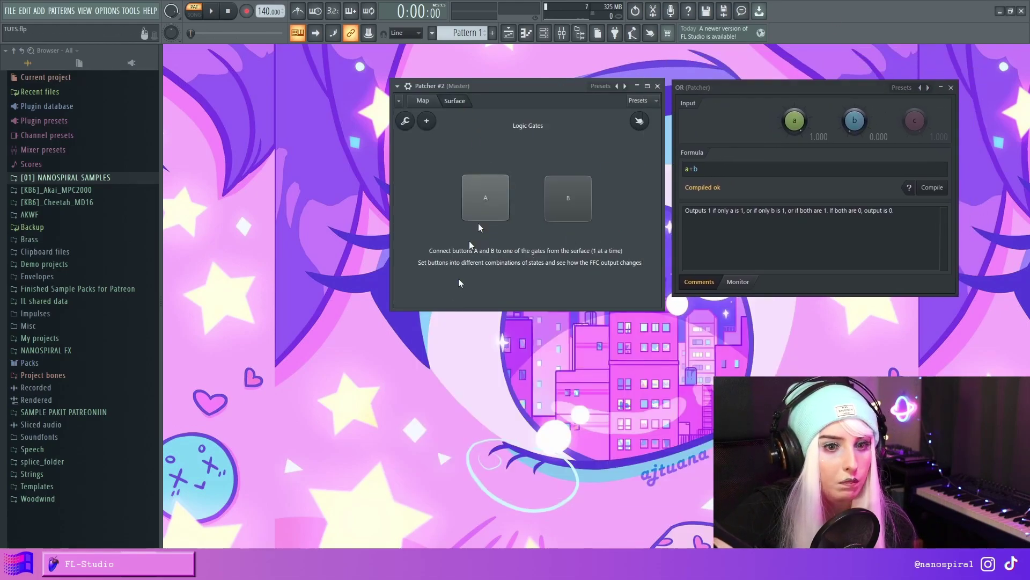
{"action": "left_click", "coordinate": [487, 197]}
{"action": "left_click", "coordinate": [573, 201]}
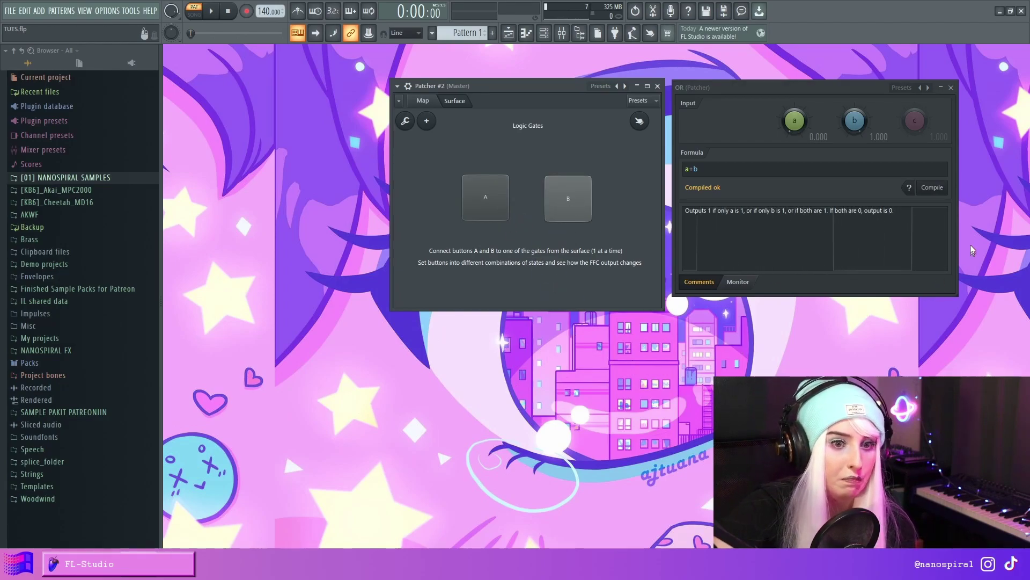
{"action": "left_click", "coordinate": [565, 209]}
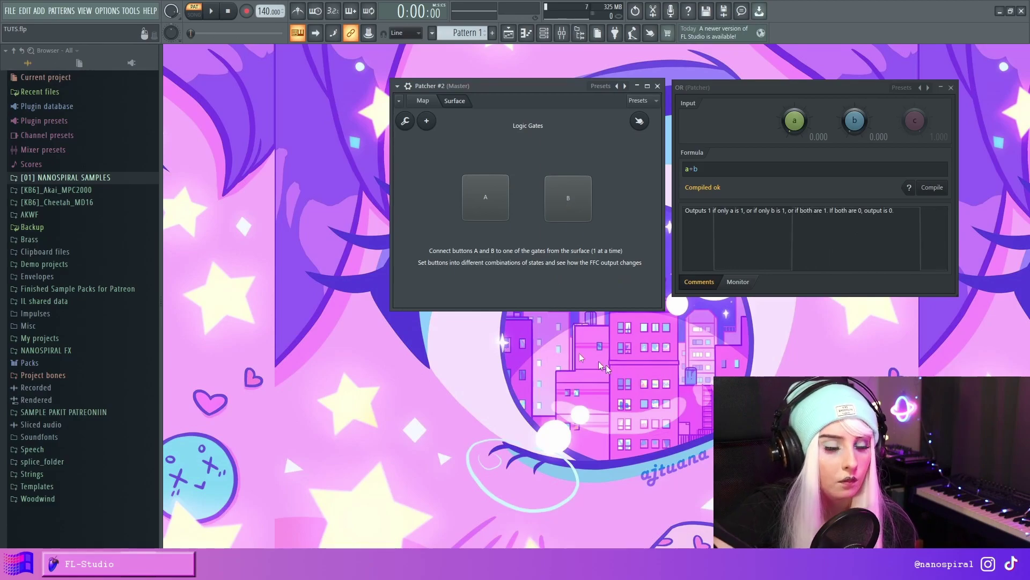
{"action": "left_click", "coordinate": [486, 197]}
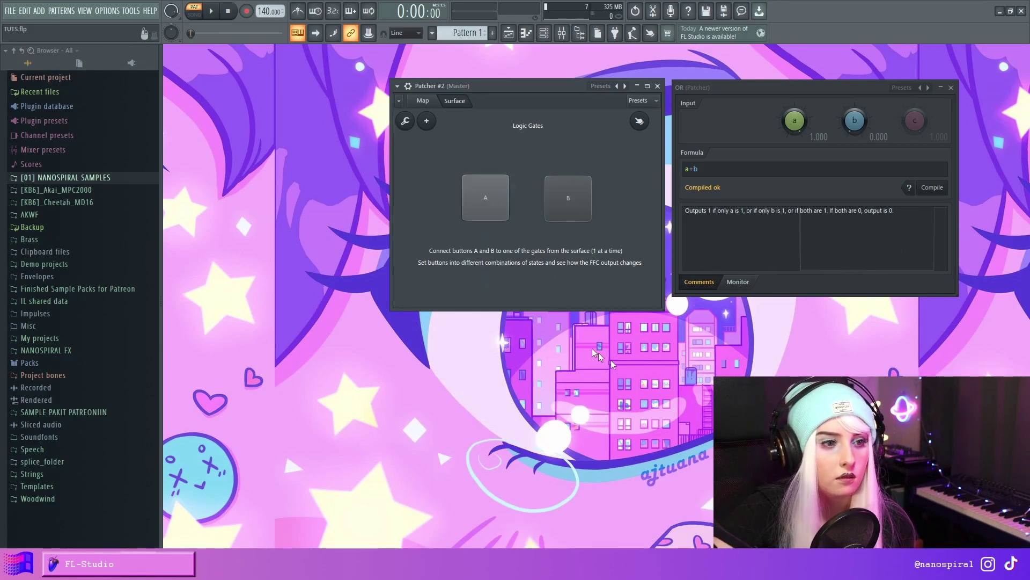
{"action": "left_click", "coordinate": [568, 200]}
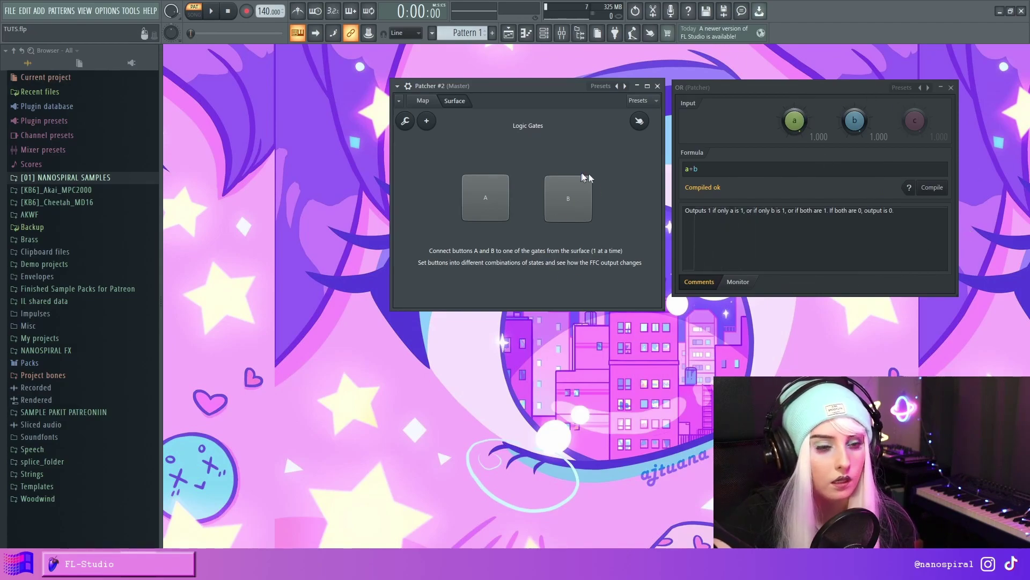
{"action": "left_click", "coordinate": [584, 205]}
{"action": "left_click", "coordinate": [490, 214]}
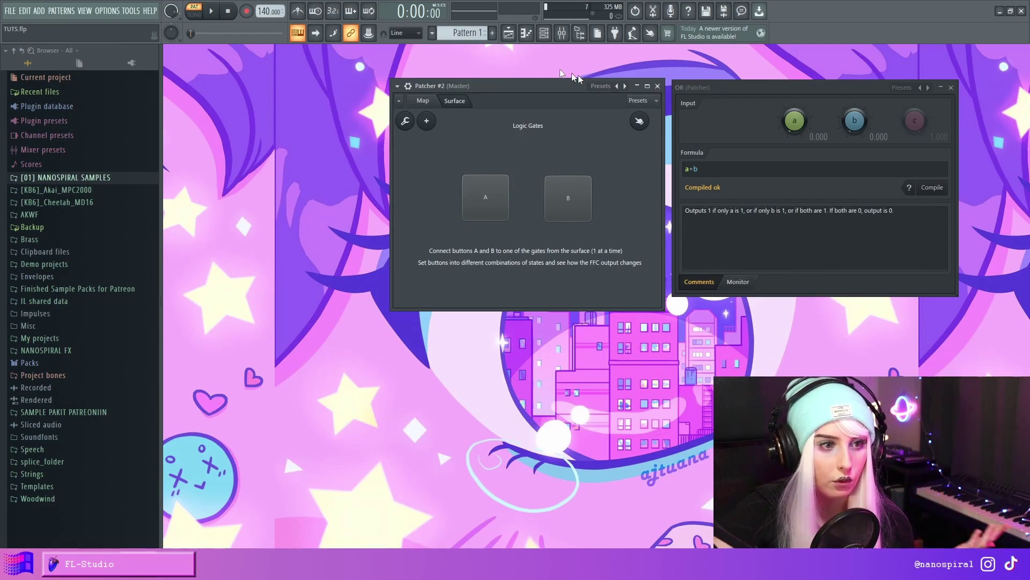
{"action": "left_click", "coordinate": [423, 100]}
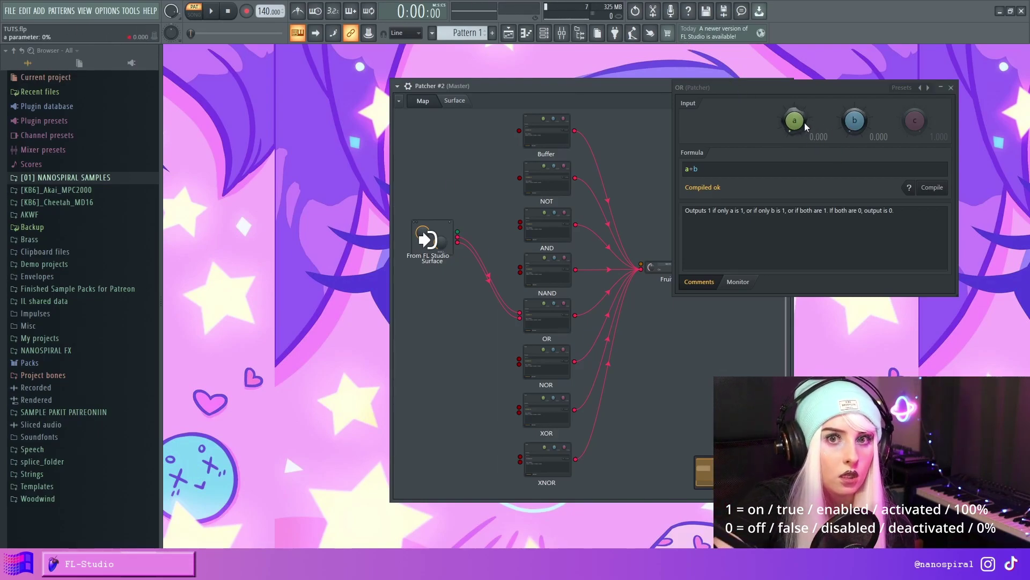
- Move the A and B wires from OR onto NOR's inputs and switch A on so input a reads 1.000
{"action": "left_click_drag", "start_coordinate": [520, 318], "coordinate": [520, 360]}
{"action": "left_click", "coordinate": [546, 365]}
{"action": "left_click_drag", "start_coordinate": [848, 95], "coordinate": [799, 86]}
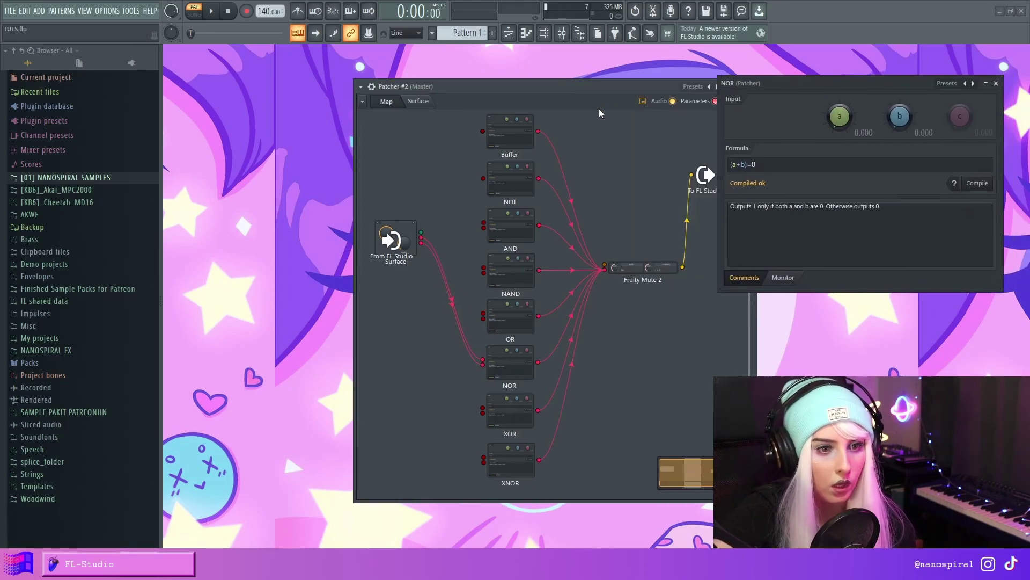
{"action": "left_click_drag", "start_coordinate": [636, 85], "coordinate": [589, 90]}
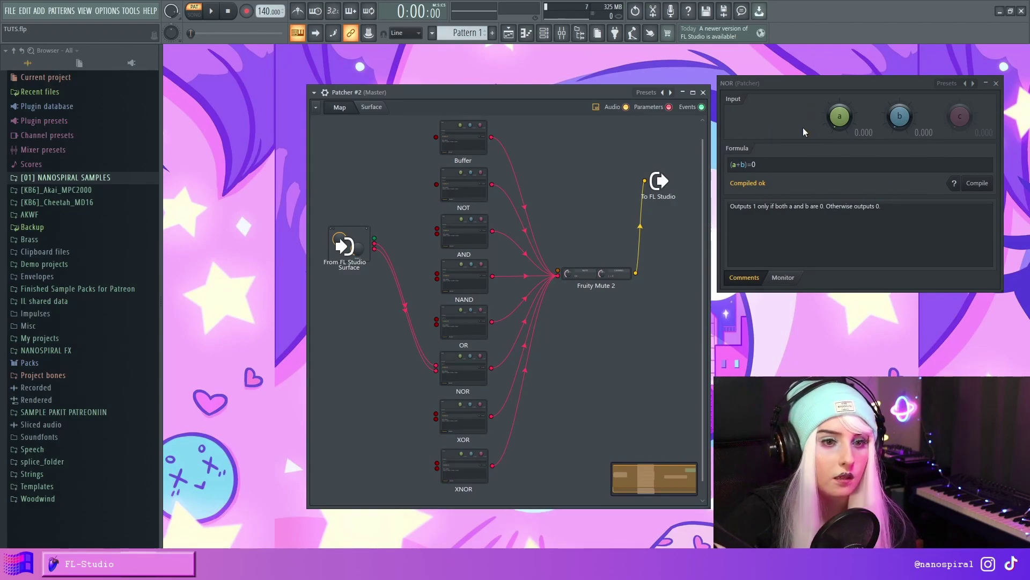
{"action": "left_click", "coordinate": [371, 107]}
{"action": "left_click", "coordinate": [515, 203]}
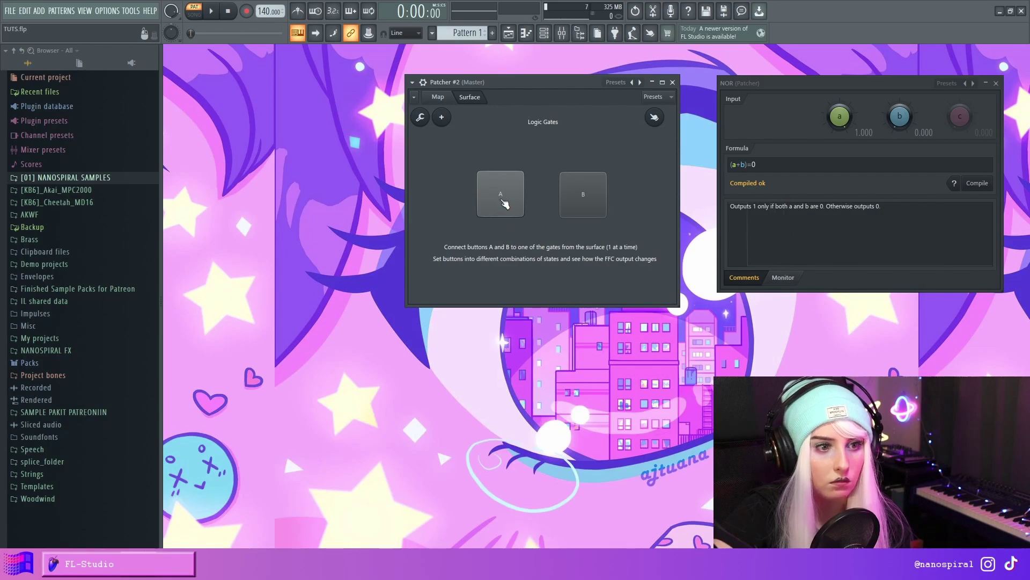
- Test NOR with A off, then A and B both on, then both off, and return to the map
{"action": "left_click", "coordinate": [510, 194]}
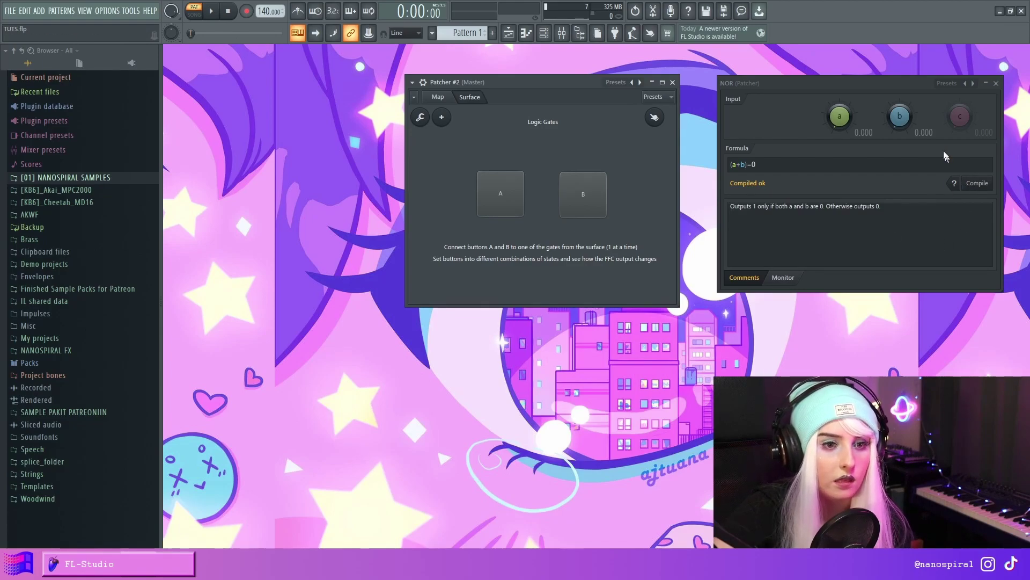
{"action": "left_click", "coordinate": [515, 199]}
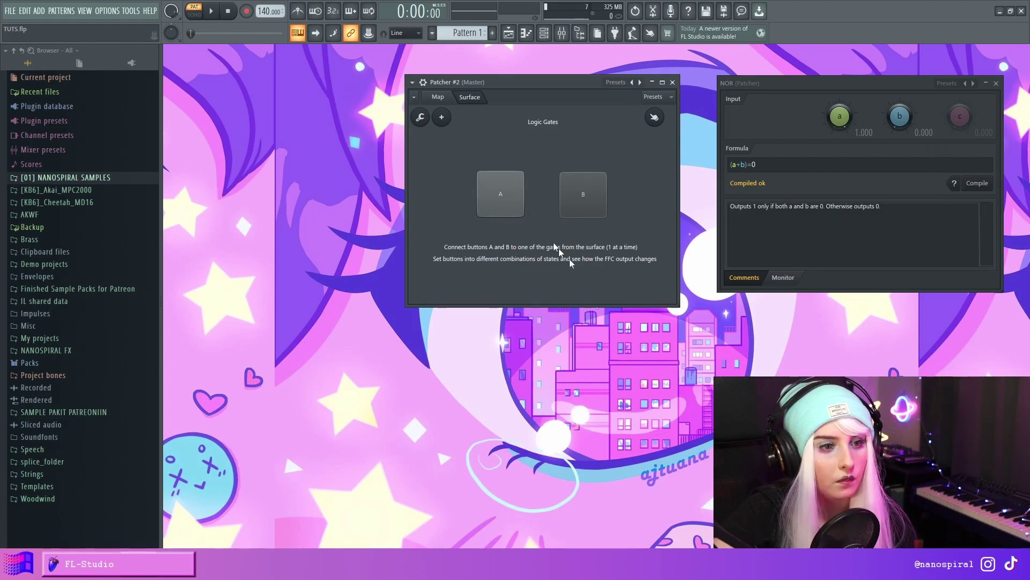
{"action": "left_click", "coordinate": [583, 195]}
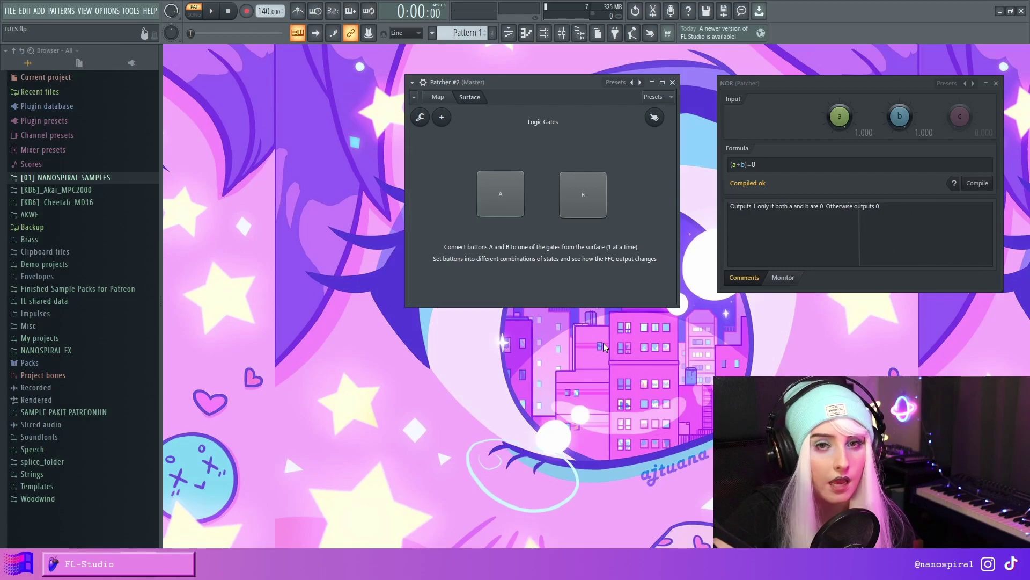
{"action": "left_click", "coordinate": [563, 210]}
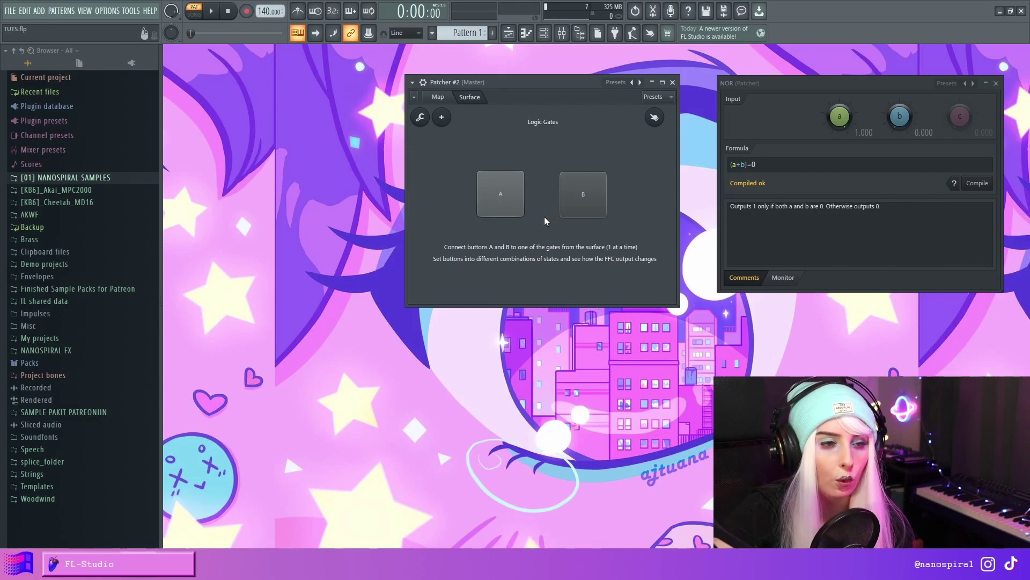
{"action": "left_click", "coordinate": [519, 196]}
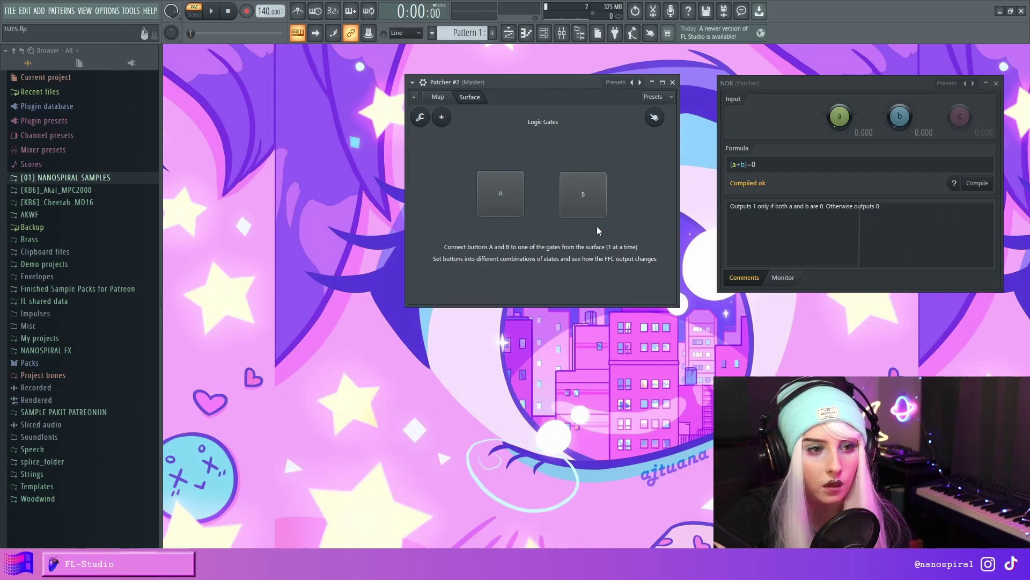
{"action": "left_click", "coordinate": [438, 96]}
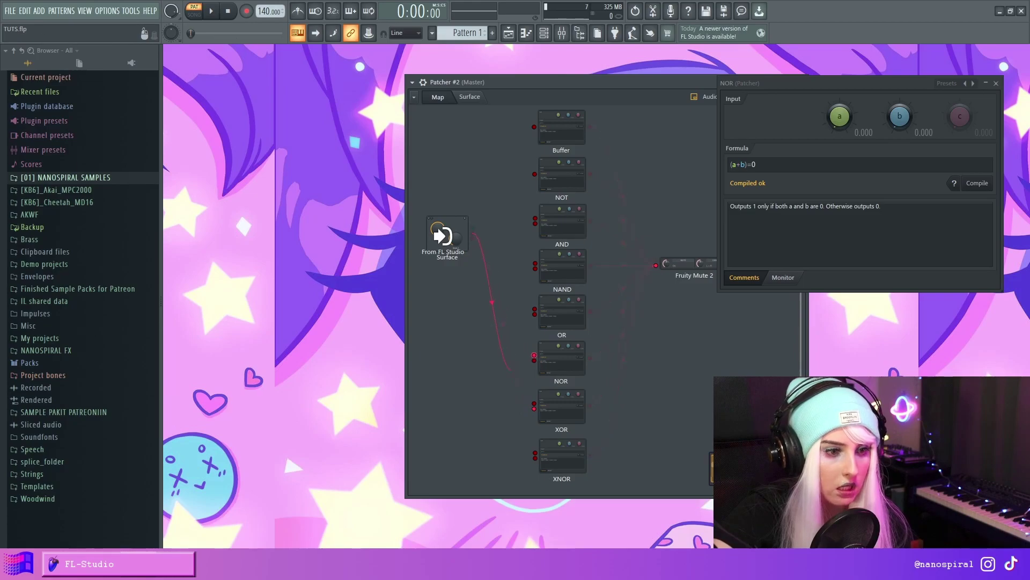
- Connect A and B to XOR's '(a+b)=1' formula and test it with A on, then both on
{"action": "left_click", "coordinate": [562, 408]}
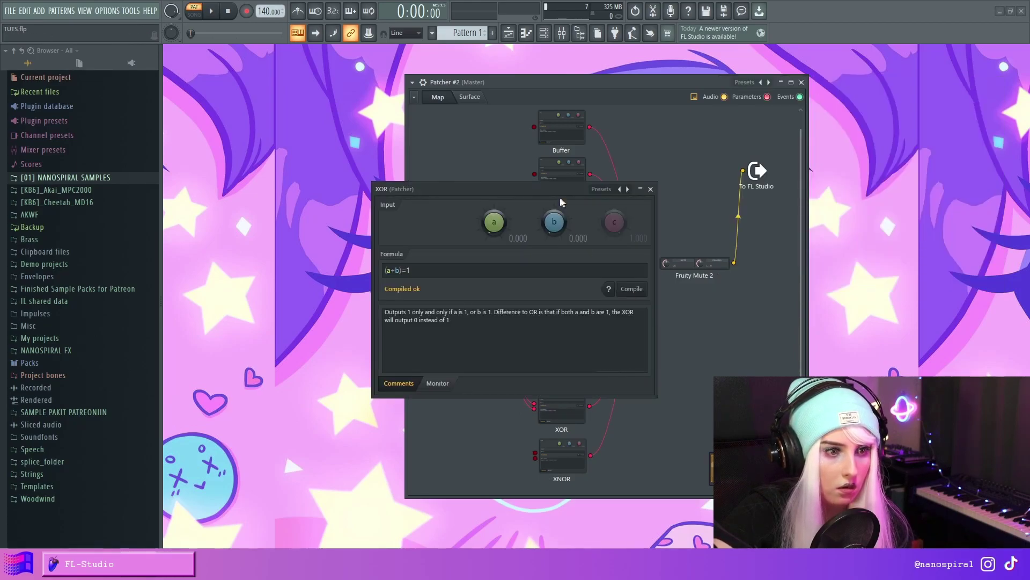
{"action": "left_click_drag", "start_coordinate": [536, 192], "coordinate": [867, 73]}
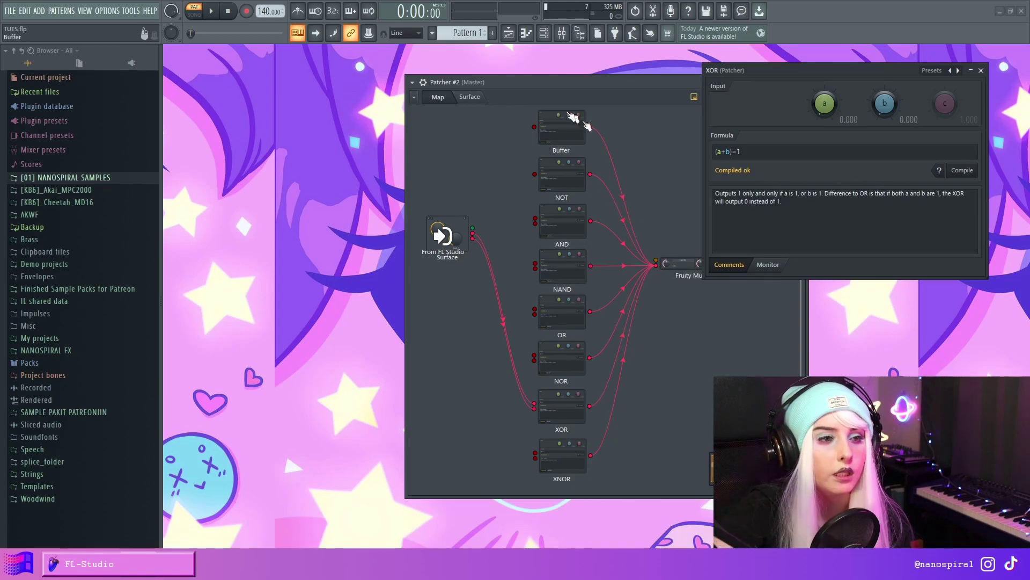
{"action": "left_click", "coordinate": [469, 97]}
{"action": "left_click", "coordinate": [493, 204]}
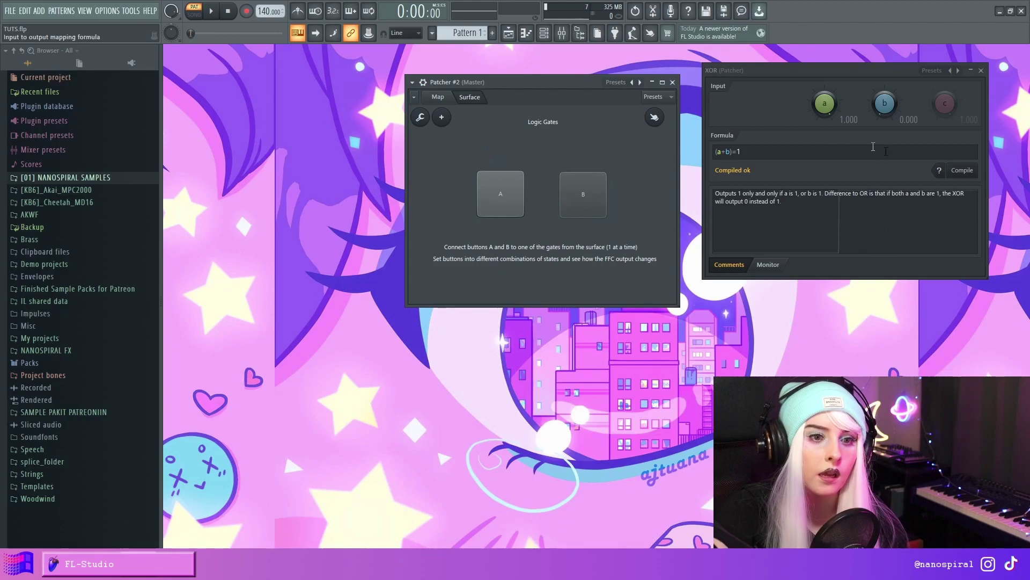
{"action": "left_click", "coordinate": [584, 207]}
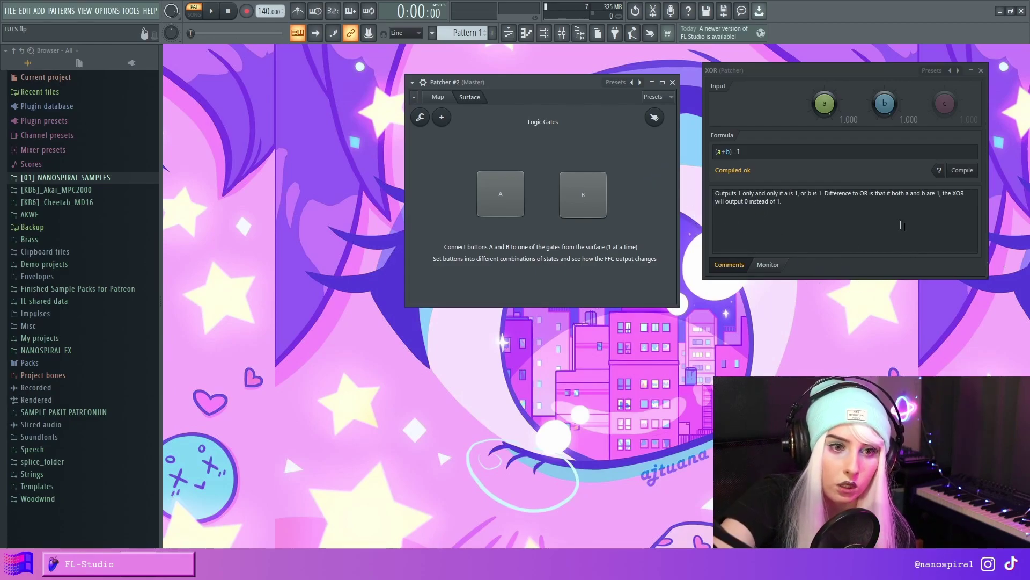
{"action": "left_click", "coordinate": [437, 97]}
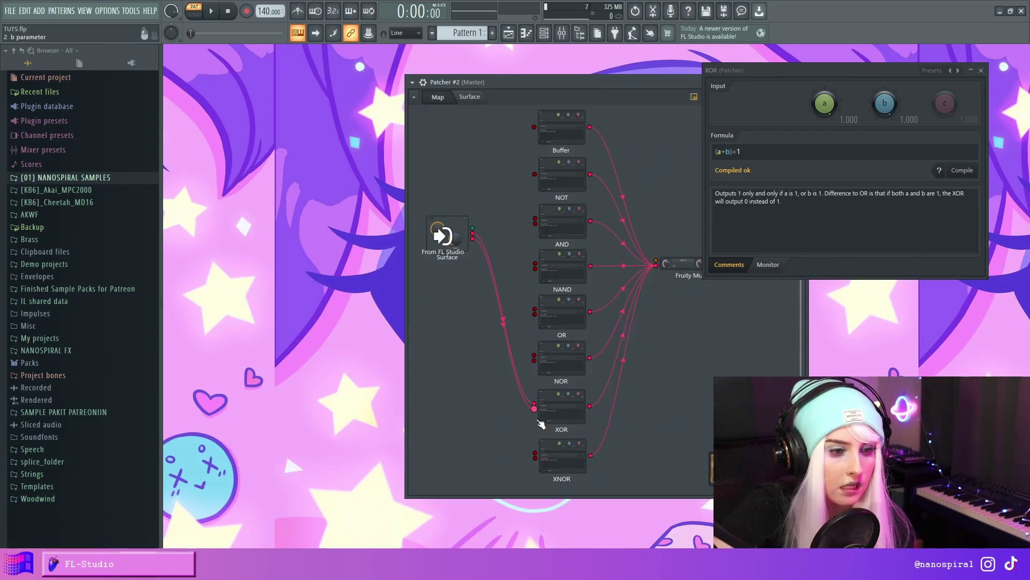
- Reroute the b wire from the XOR gate onto XNOR's b input
{"action": "left_click_drag", "start_coordinate": [534, 409], "coordinate": [535, 458]}
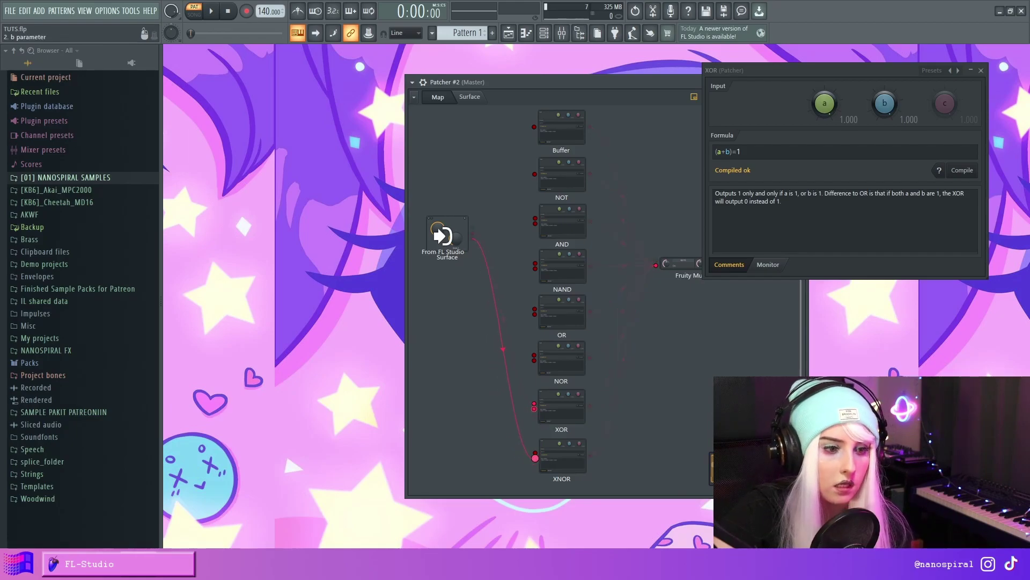
{"action": "left_click", "coordinate": [562, 459]}
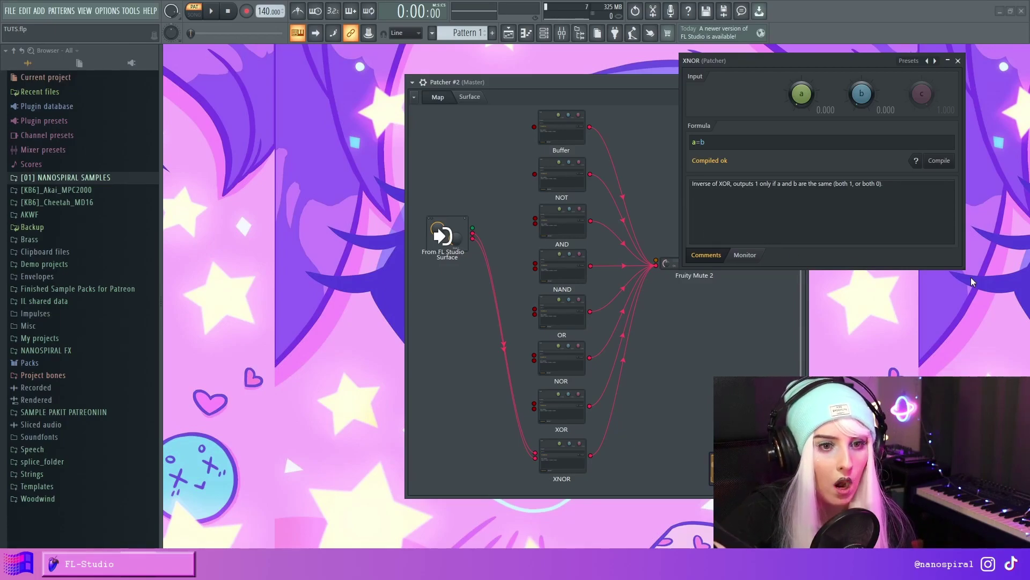
{"action": "left_click", "coordinate": [471, 97]}
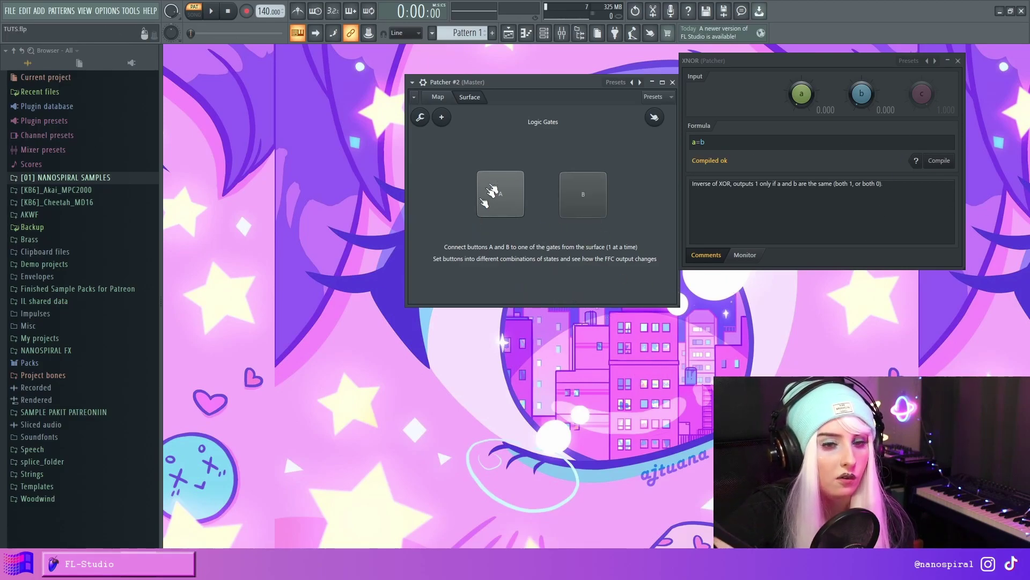
- Test XNOR by switching input A on and off twice, then return to the gate map
{"action": "left_click", "coordinate": [517, 185]}
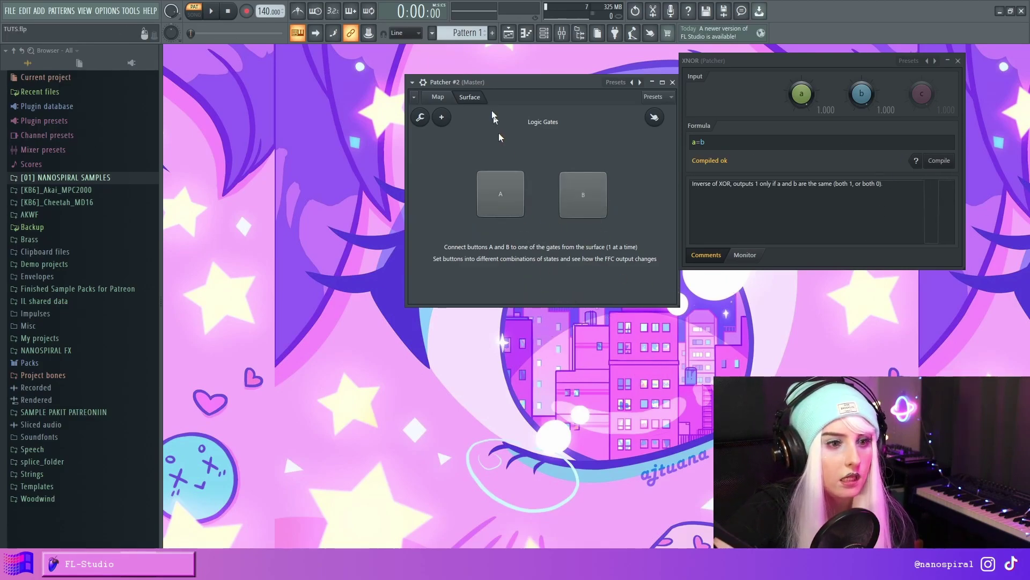
{"action": "left_click", "coordinate": [507, 194]}
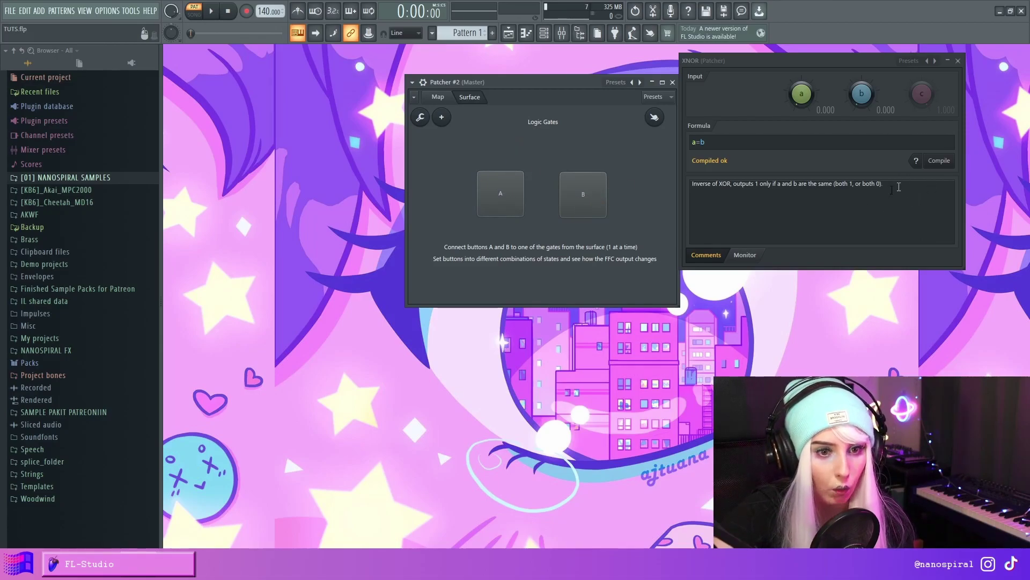
{"action": "left_click", "coordinate": [519, 207]}
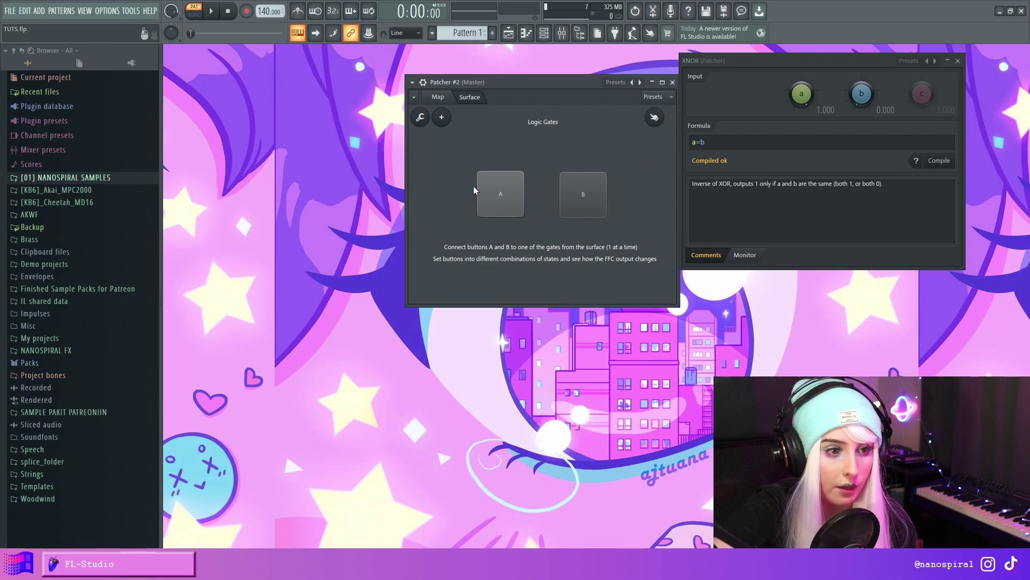
{"action": "left_click", "coordinate": [500, 193]}
{"action": "left_click", "coordinate": [438, 96]}
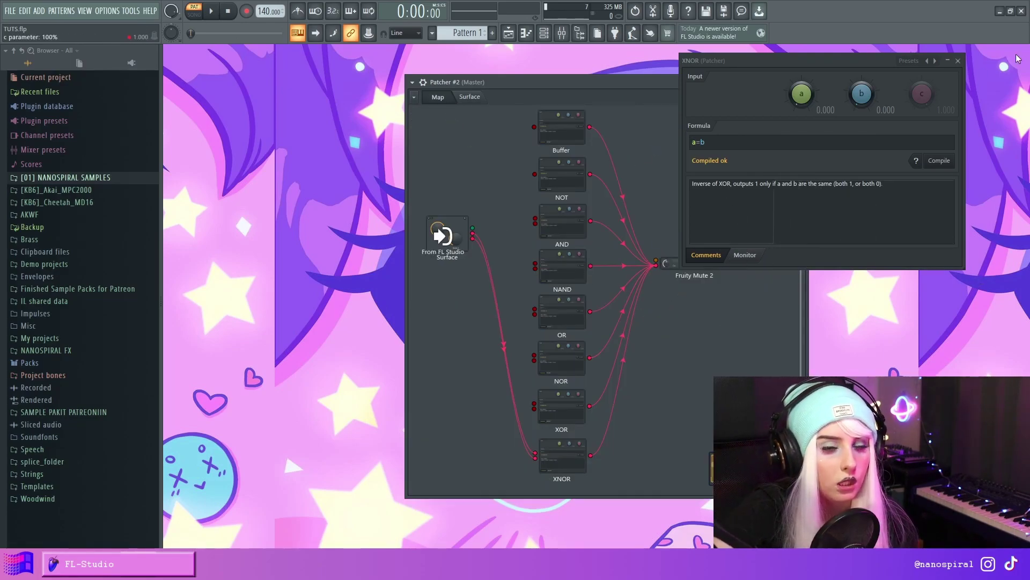
- Close XNOR's settings, open the NOT gate's, and reroute the surface output to NOT
{"action": "left_click", "coordinate": [958, 60]}
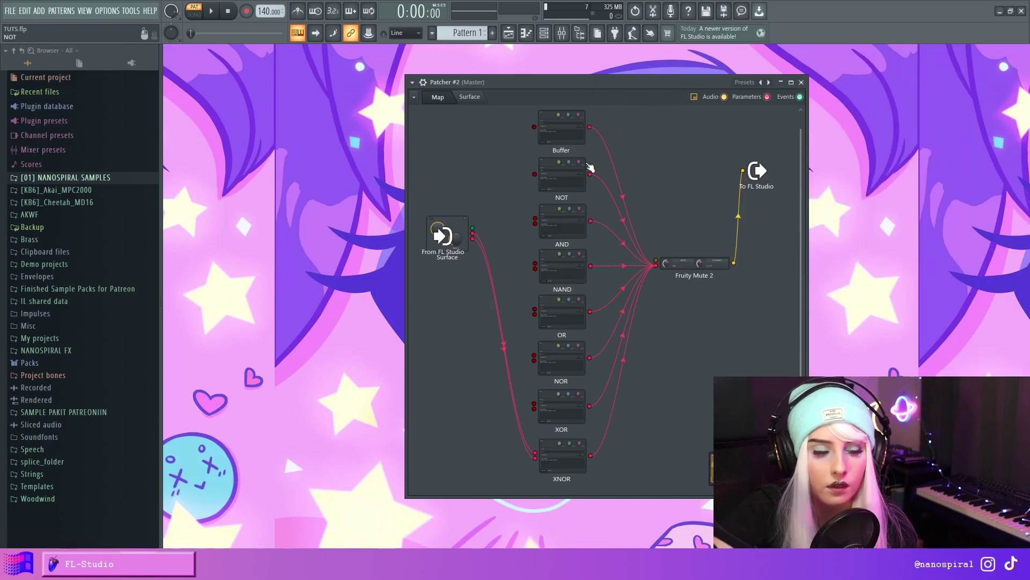
{"action": "left_click", "coordinate": [569, 181]}
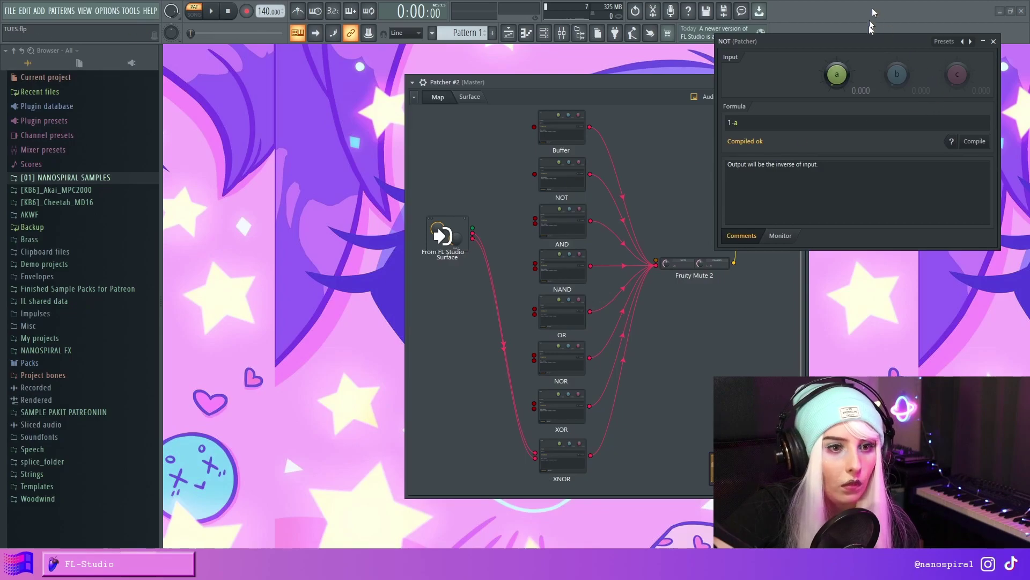
{"action": "left_click_drag", "start_coordinate": [867, 40], "coordinate": [812, 84]}
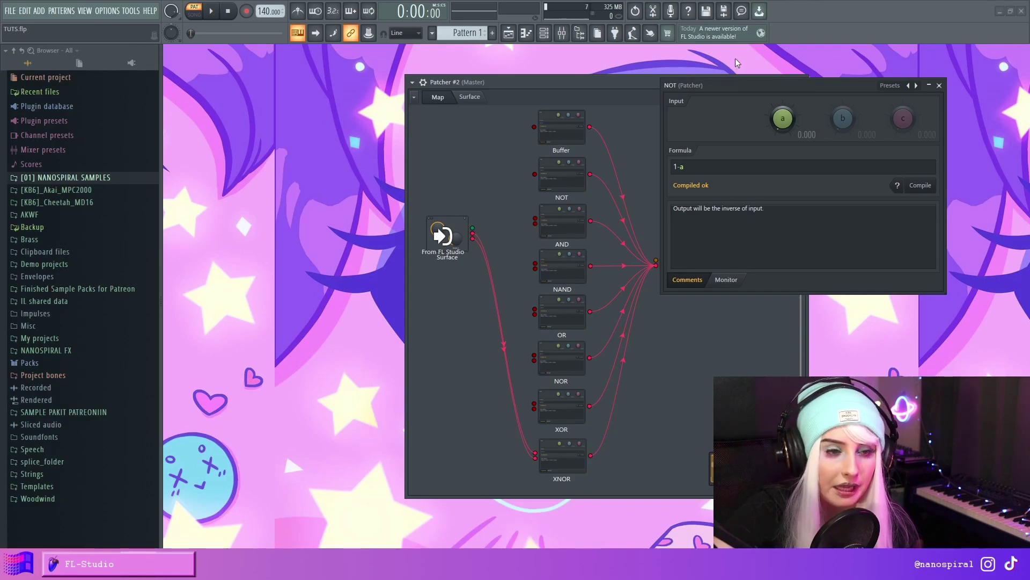
{"action": "left_click", "coordinate": [736, 58]}
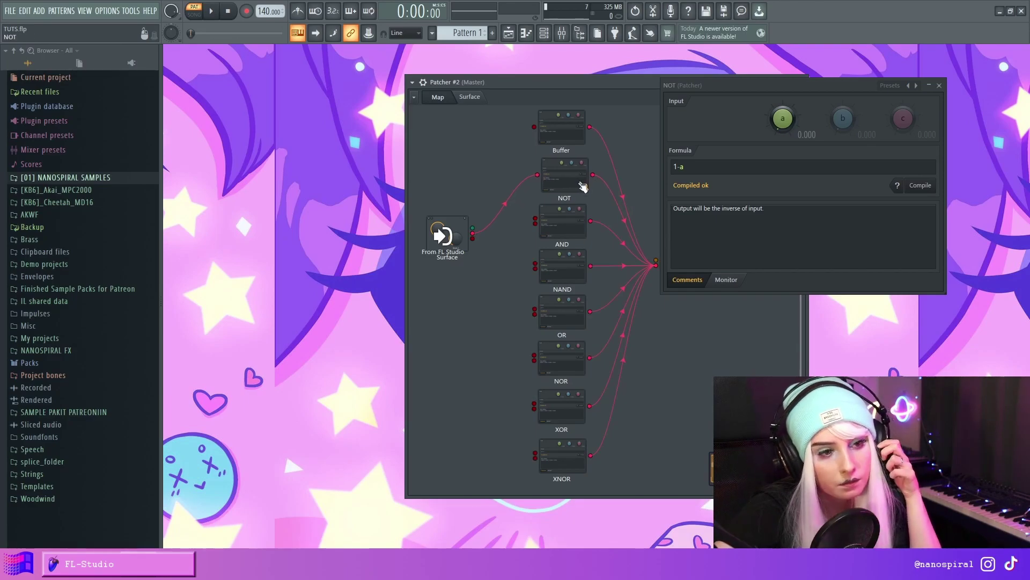
- Test NOT's 1-a formula with input A switched on, then move the AND window aside
{"action": "left_click", "coordinate": [470, 97]}
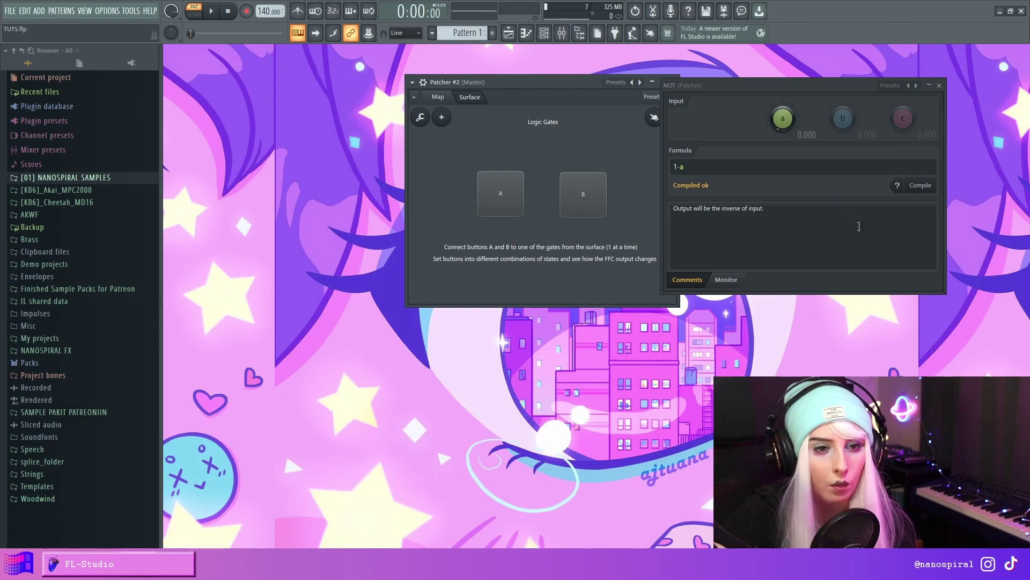
{"action": "left_click", "coordinate": [693, 168]}
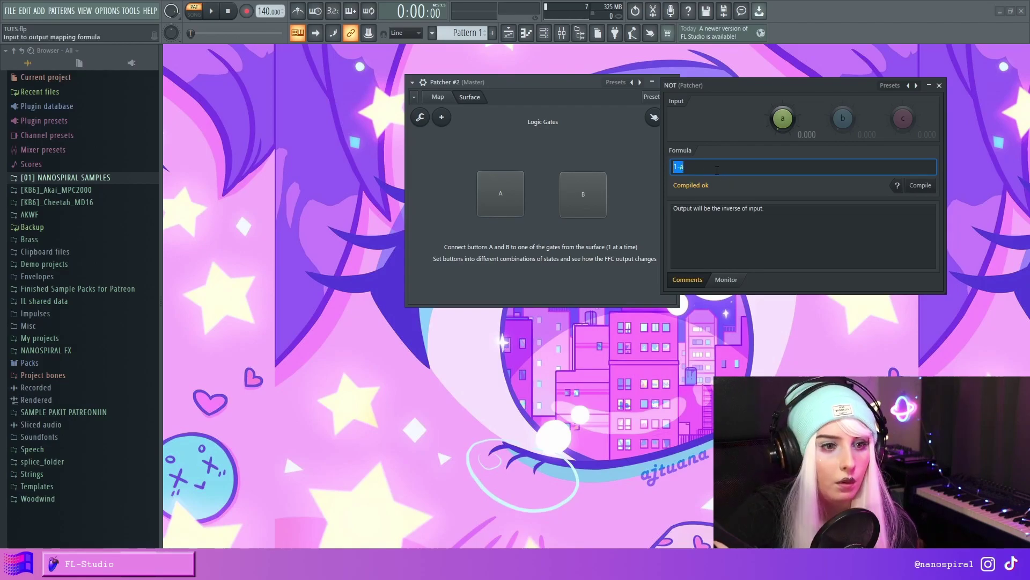
{"action": "left_click", "coordinate": [502, 192]}
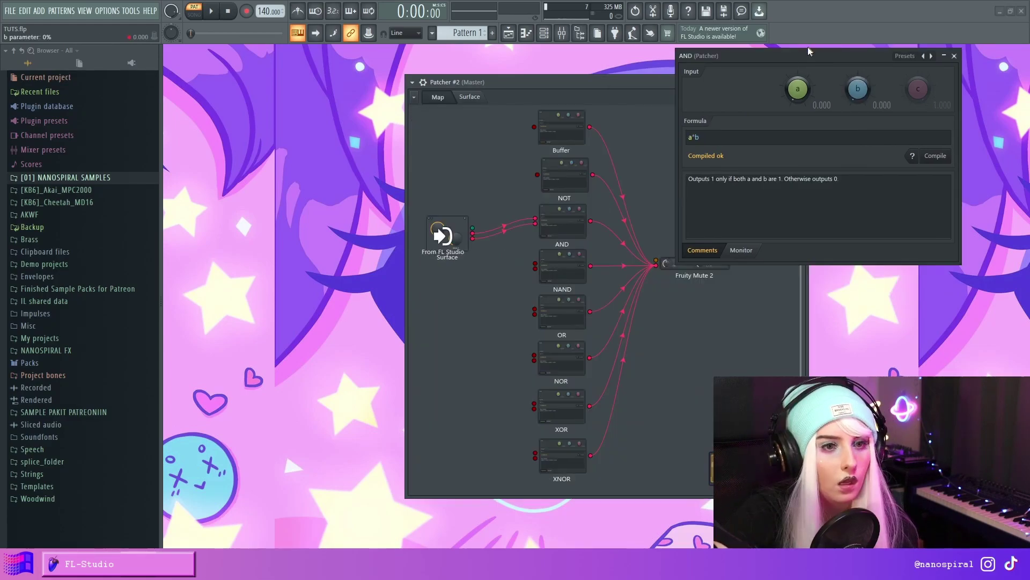
{"action": "mouse_move", "coordinate": [807, 47]}
{"action": "left_mouse_down"}
{"action": "mouse_move", "coordinate": [778, 54]}
{"action": "mouse_move", "coordinate": [796, 46]}
{"action": "left_mouse_up"}
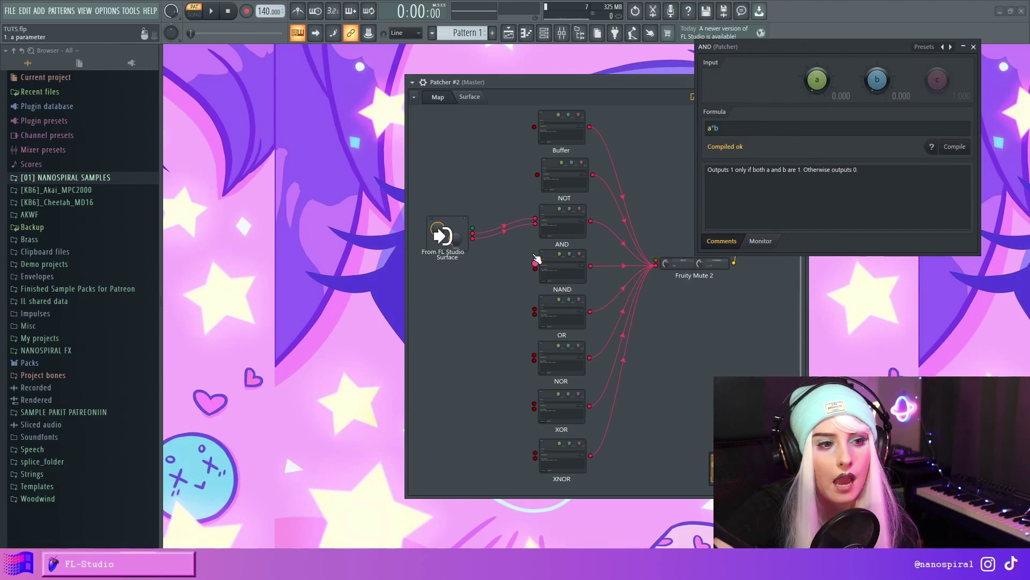
- Turn on surface buttons A and B so AND's a*b inputs both read 1.000
{"action": "left_click", "coordinate": [868, 177]}
{"action": "left_click", "coordinate": [809, 189]}
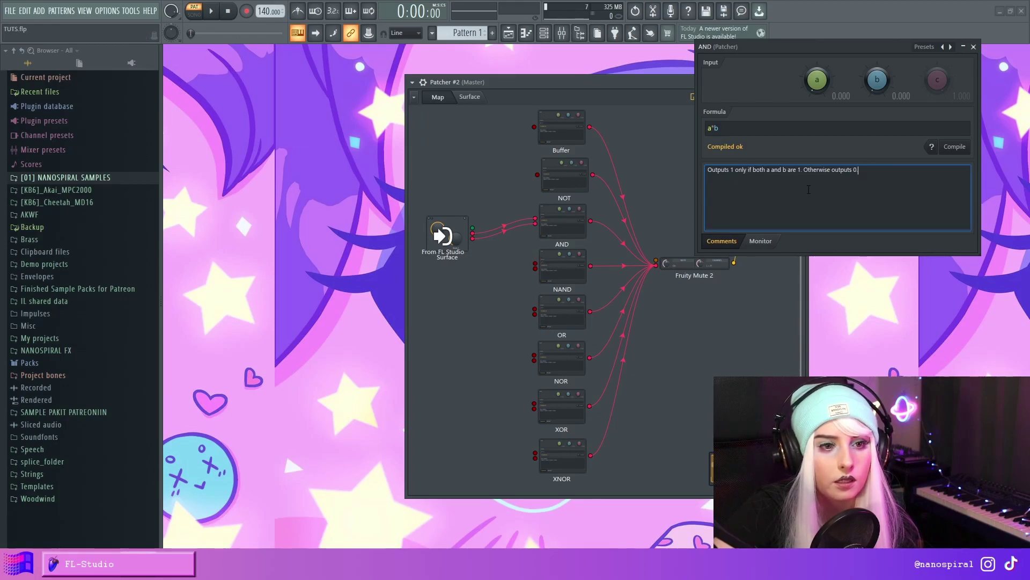
{"action": "left_click", "coordinate": [470, 96]}
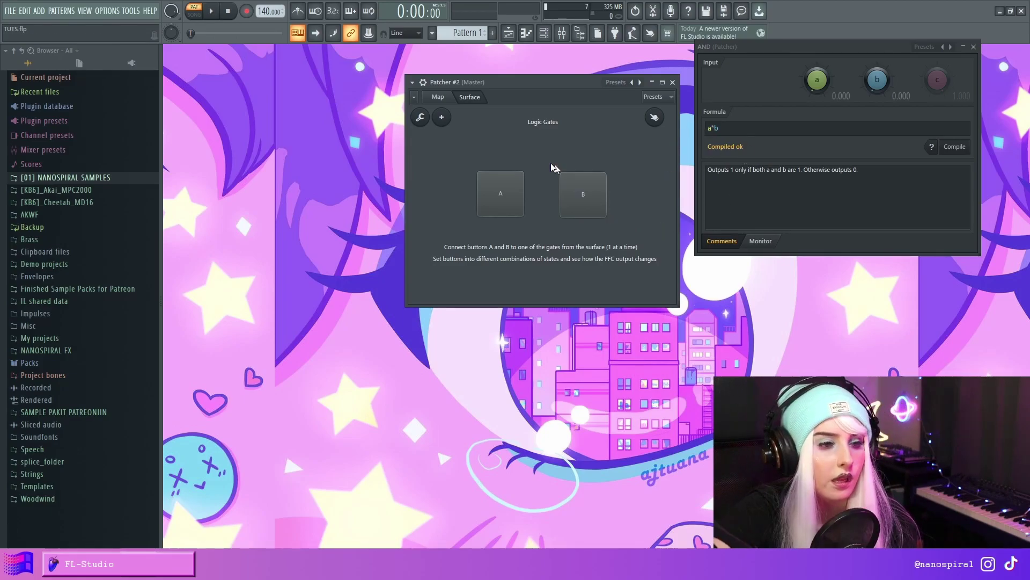
{"action": "left_click", "coordinate": [501, 197]}
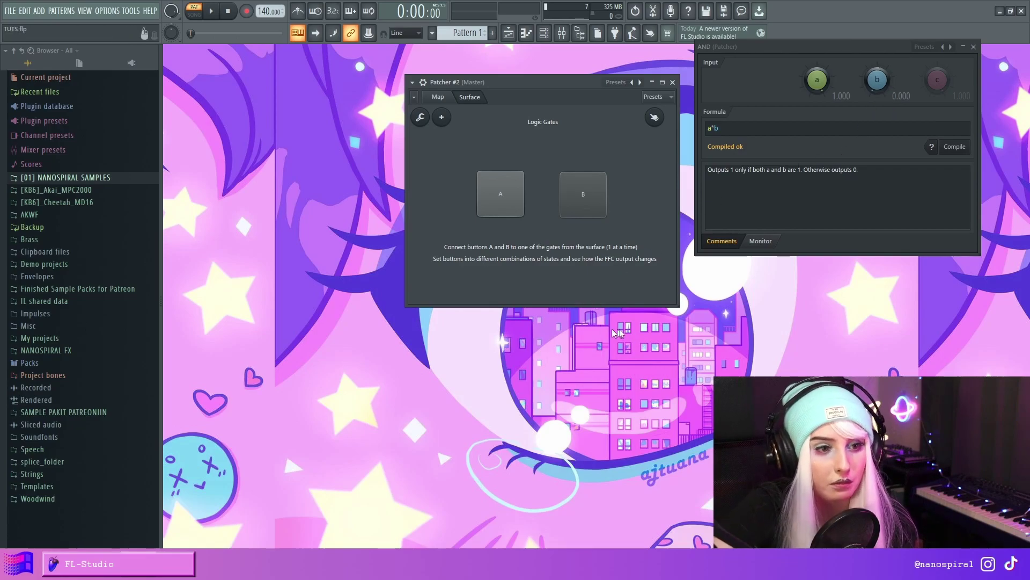
{"action": "left_click", "coordinate": [605, 206]}
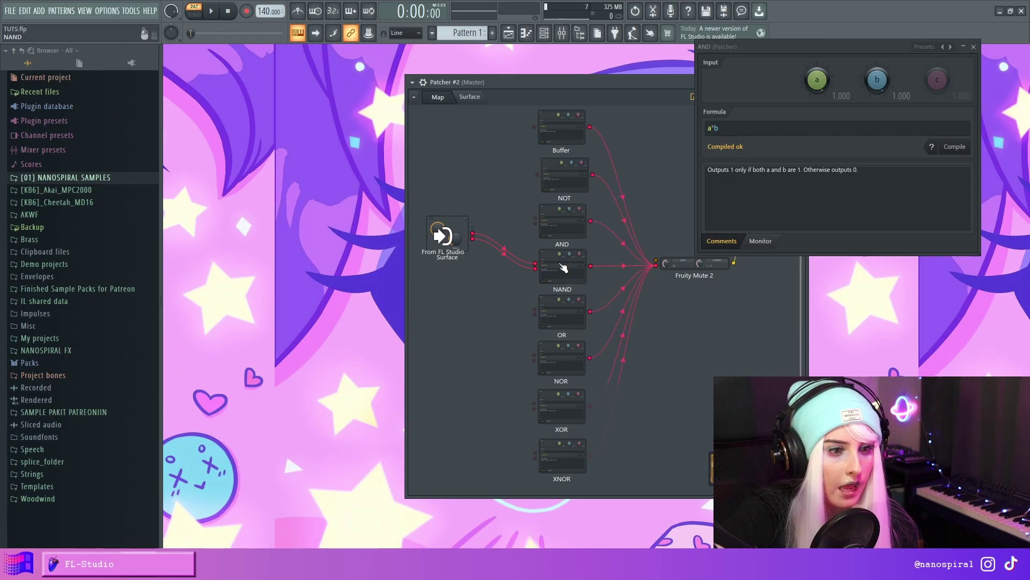
- Open the NAND gate's settings and inspect its 1-(a*b) formula
{"action": "left_click", "coordinate": [564, 269]}
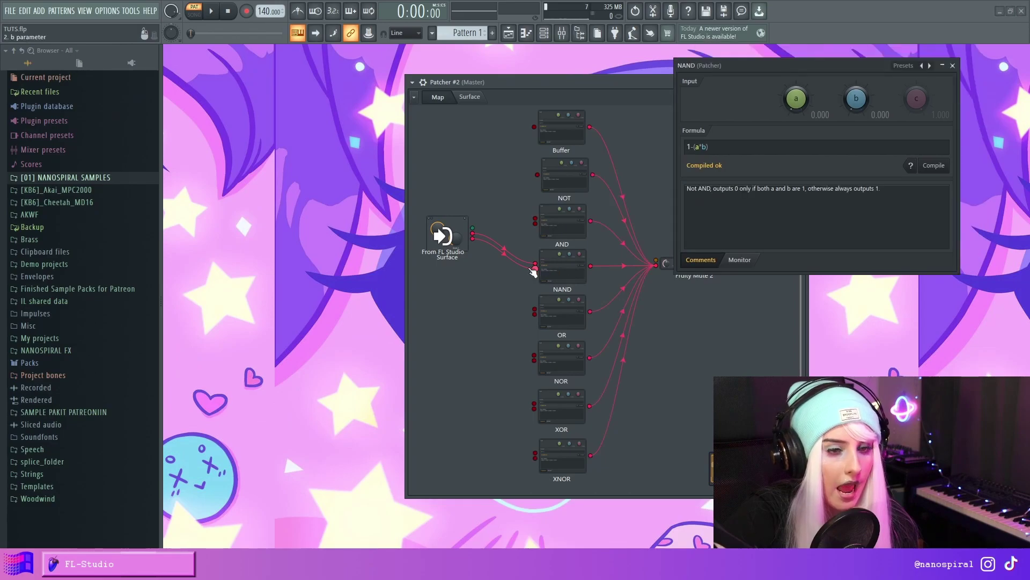
{"action": "mouse_move", "coordinate": [771, 63]}
{"action": "left_mouse_down"}
{"action": "mouse_move", "coordinate": [745, 68]}
{"action": "mouse_move", "coordinate": [758, 63]}
{"action": "left_mouse_up"}
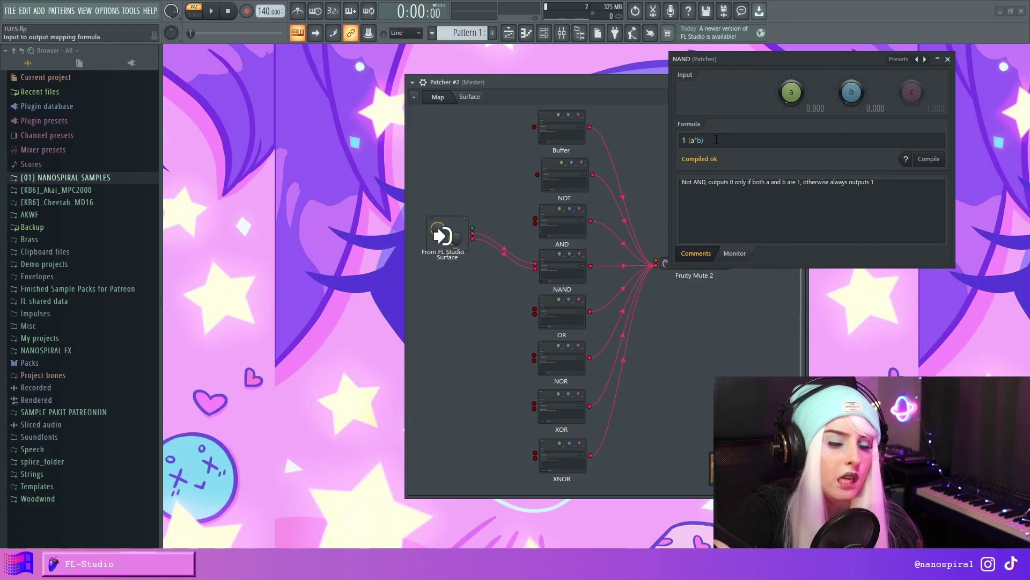
{"action": "left_click", "coordinate": [690, 141]}
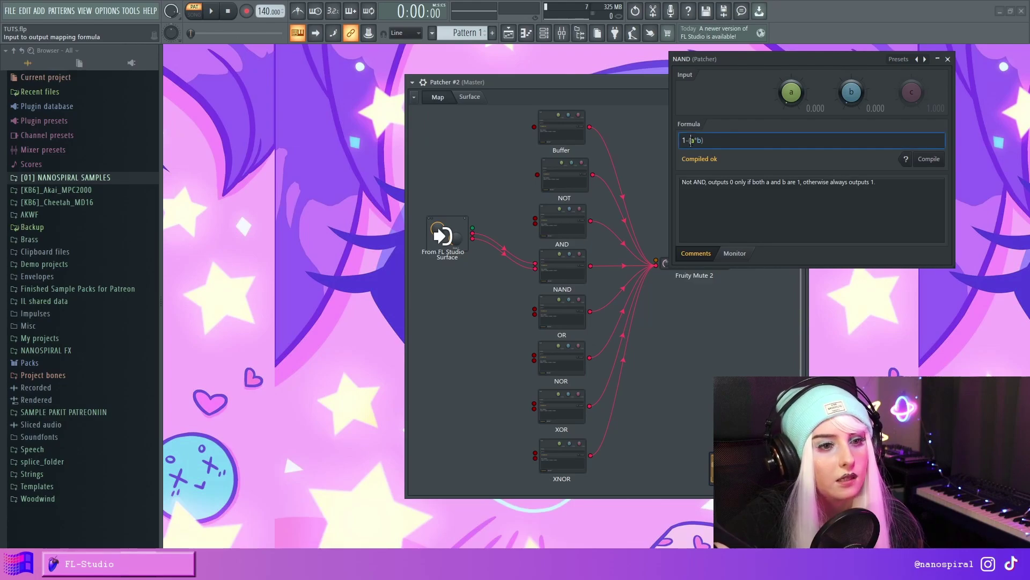
{"action": "left_click_drag", "start_coordinate": [691, 140], "coordinate": [698, 139]}
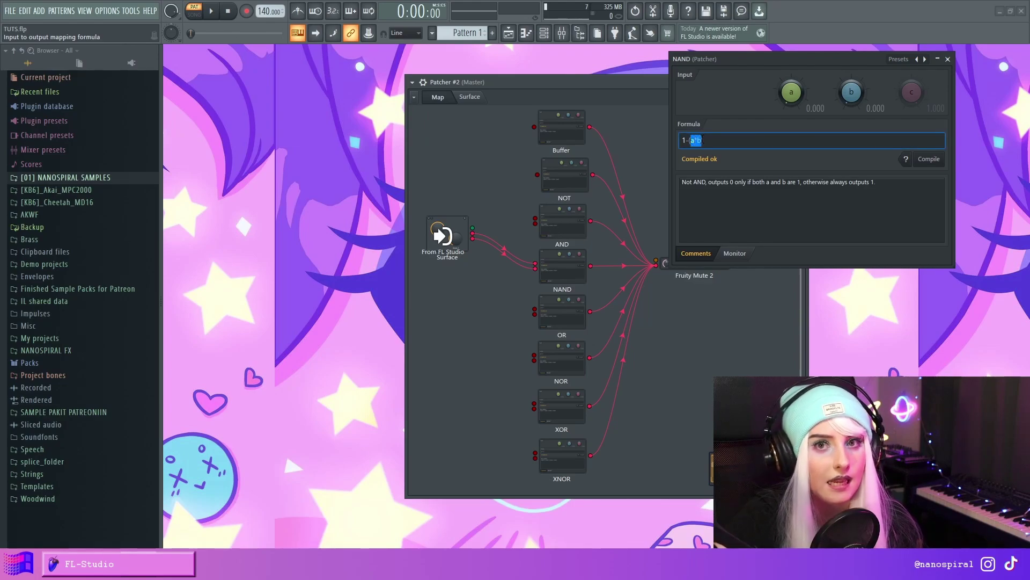
{"action": "left_click", "coordinate": [693, 141]}
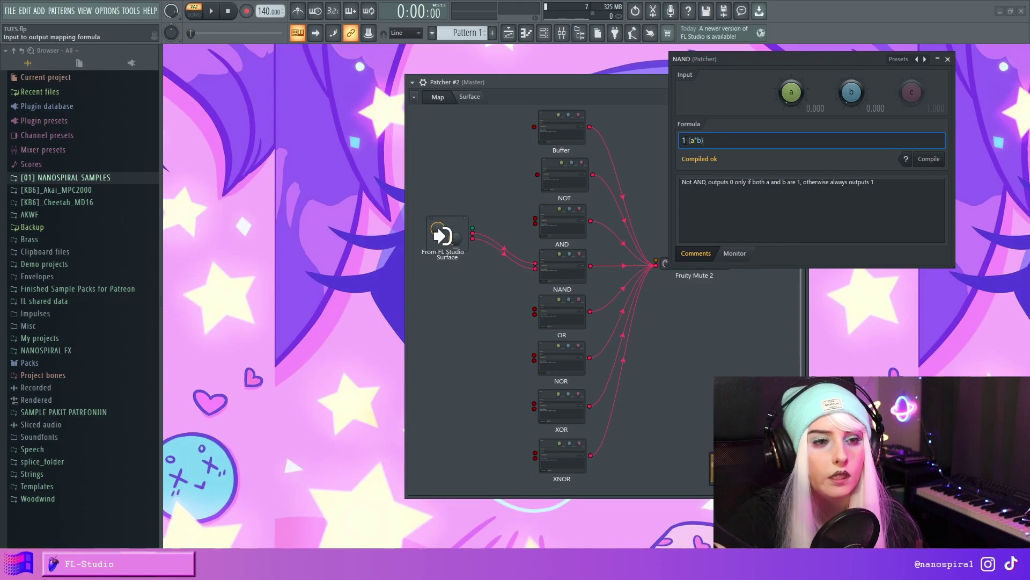
{"action": "key", "text": "End"}
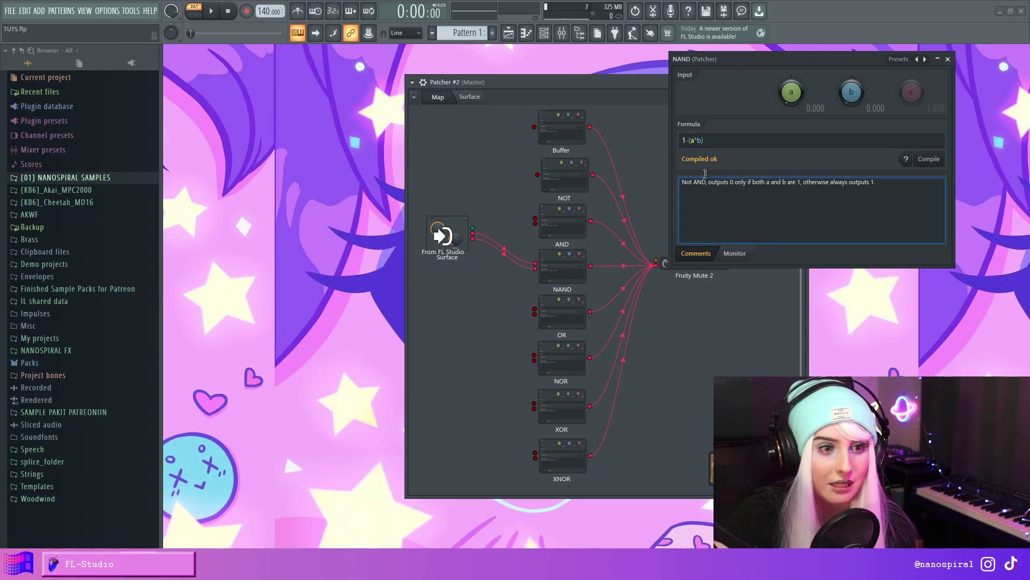
- Compare with NOT's 1-a formula, reopen NAND, and start moving the surface wire to OR
{"action": "left_click", "coordinate": [568, 176]}
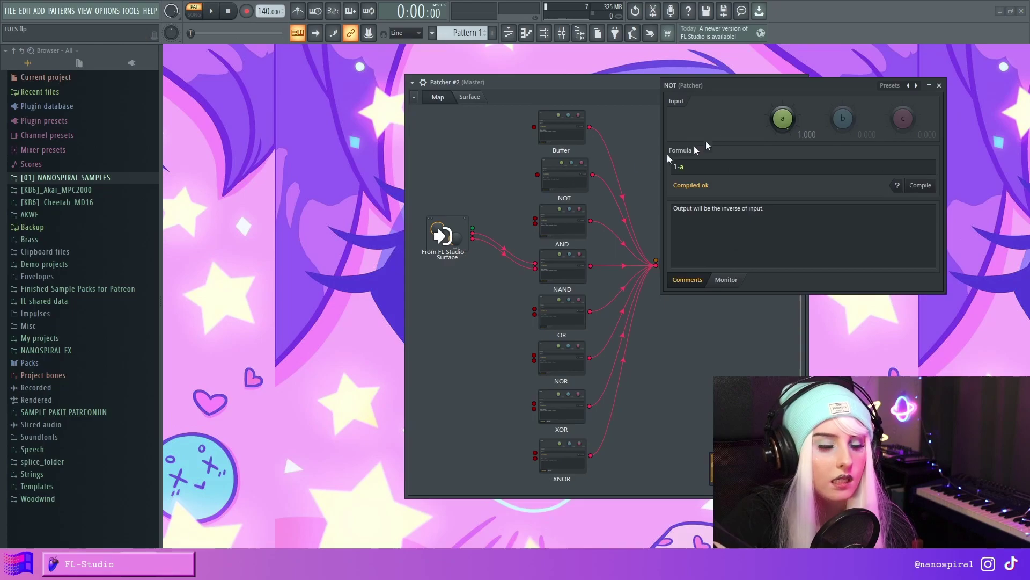
{"action": "left_click_drag", "start_coordinate": [762, 80], "coordinate": [784, 67]}
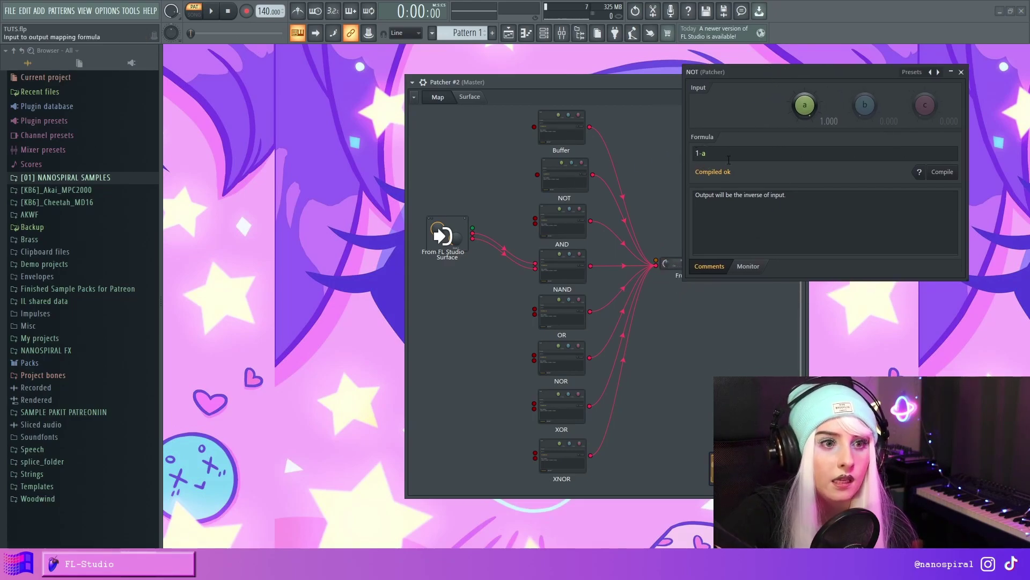
{"action": "left_click", "coordinate": [569, 284]}
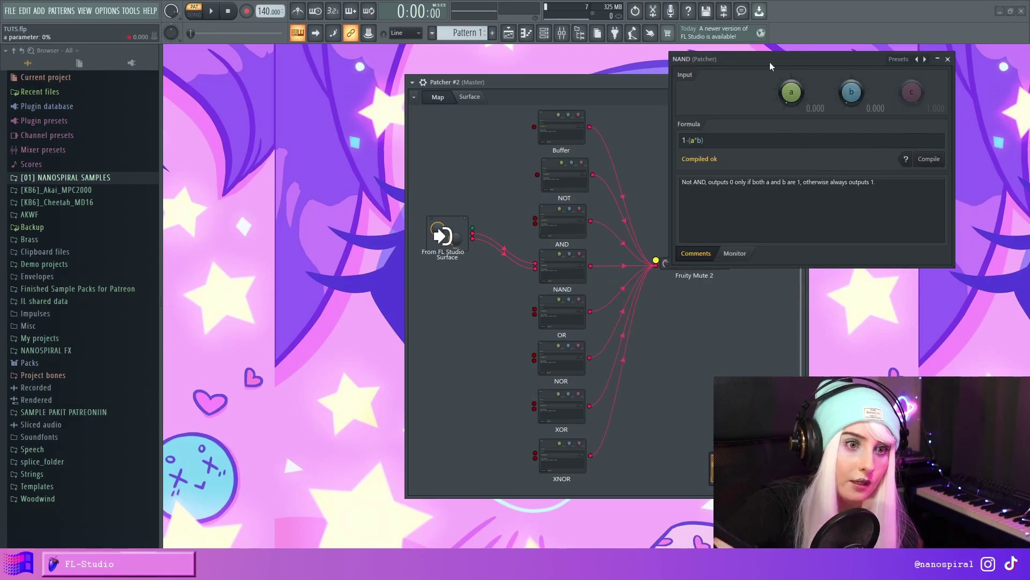
{"action": "left_click_drag", "start_coordinate": [771, 61], "coordinate": [800, 42]}
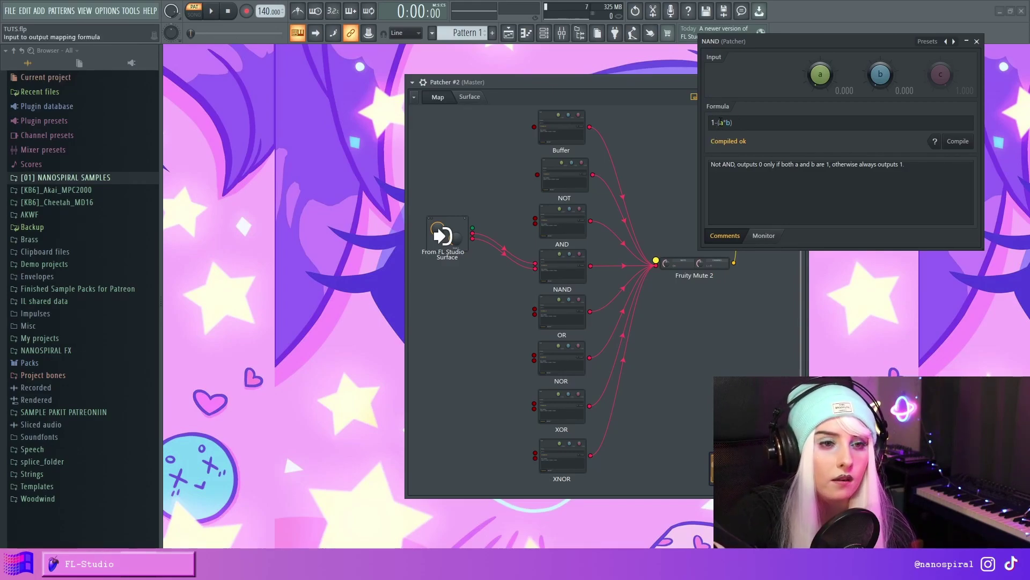
{"action": "left_click_drag", "start_coordinate": [535, 263], "coordinate": [535, 310]}
- Attach the surface wire to OR's input and show the A/B button surface
{"action": "left_click", "coordinate": [580, 311]}
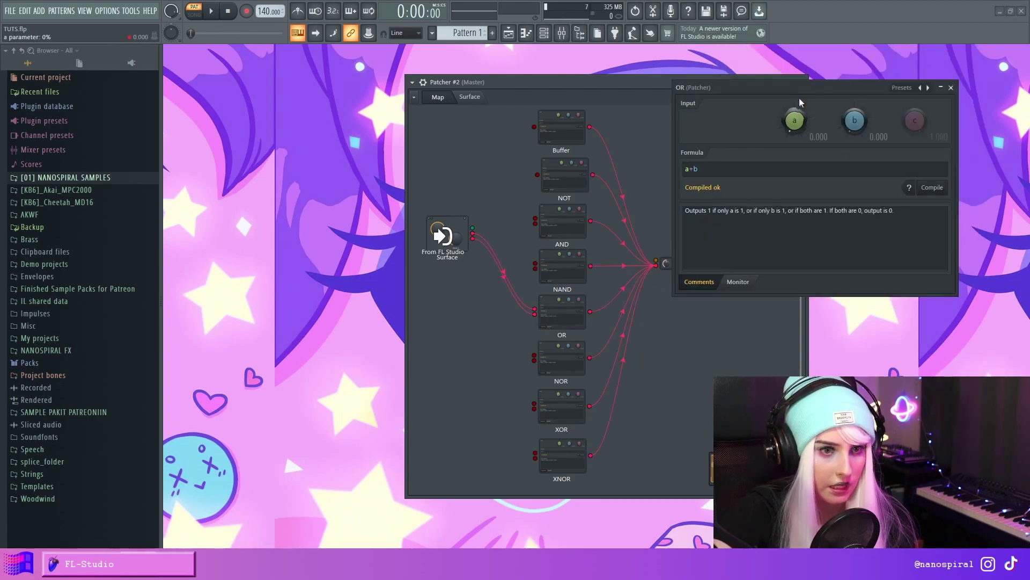
{"action": "left_click_drag", "start_coordinate": [800, 89], "coordinate": [819, 61]}
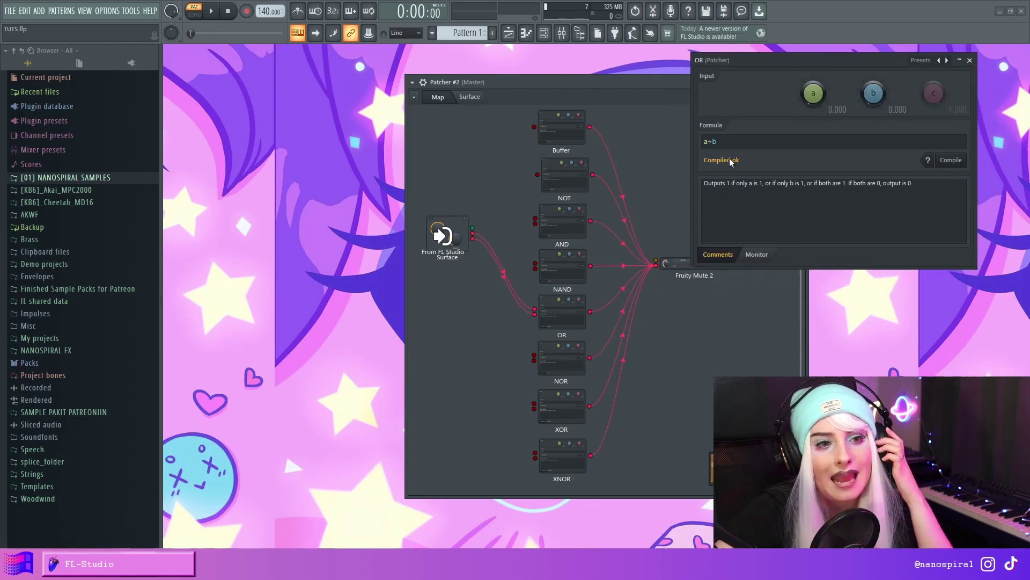
{"action": "left_click", "coordinate": [470, 97]}
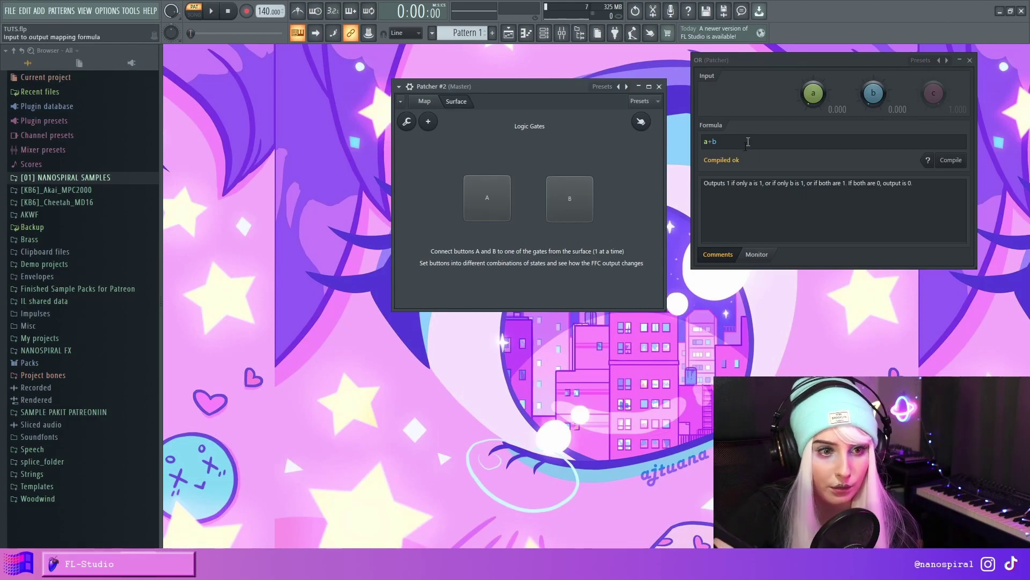
- Test the OR gate by toggling A, then switching on both B and A
{"action": "left_click", "coordinate": [487, 214]}
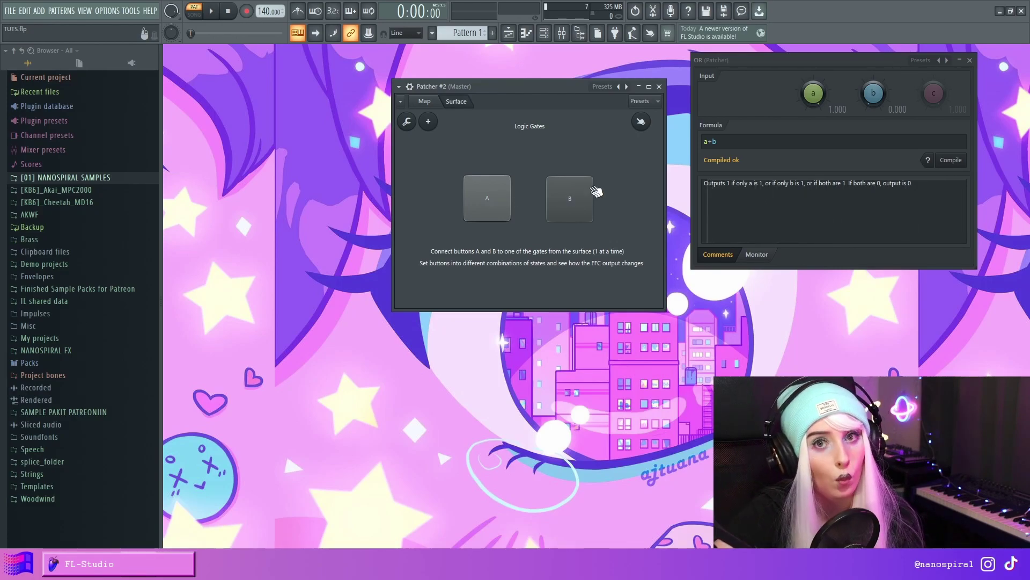
{"action": "left_click", "coordinate": [478, 193]}
{"action": "left_click", "coordinate": [588, 208]}
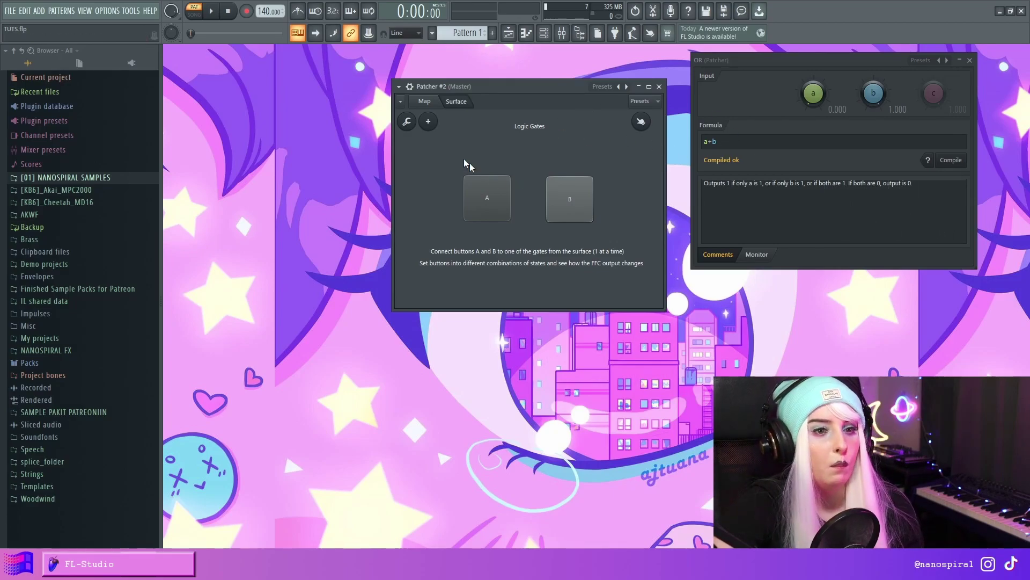
{"action": "left_click", "coordinate": [487, 201]}
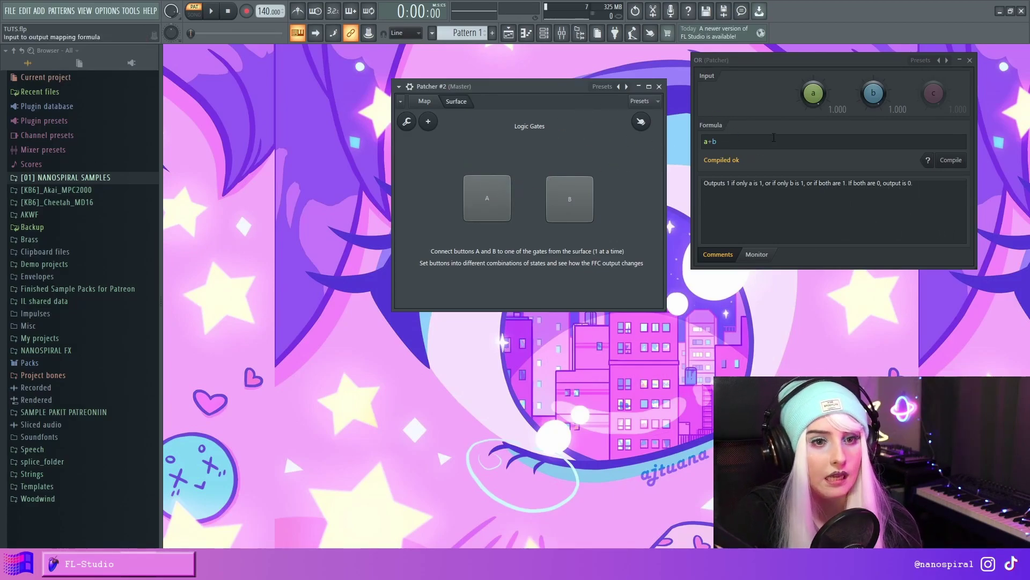
- Inspect OR's a+b formula and return to the Patcher's gate map
{"action": "left_click", "coordinate": [709, 141]}
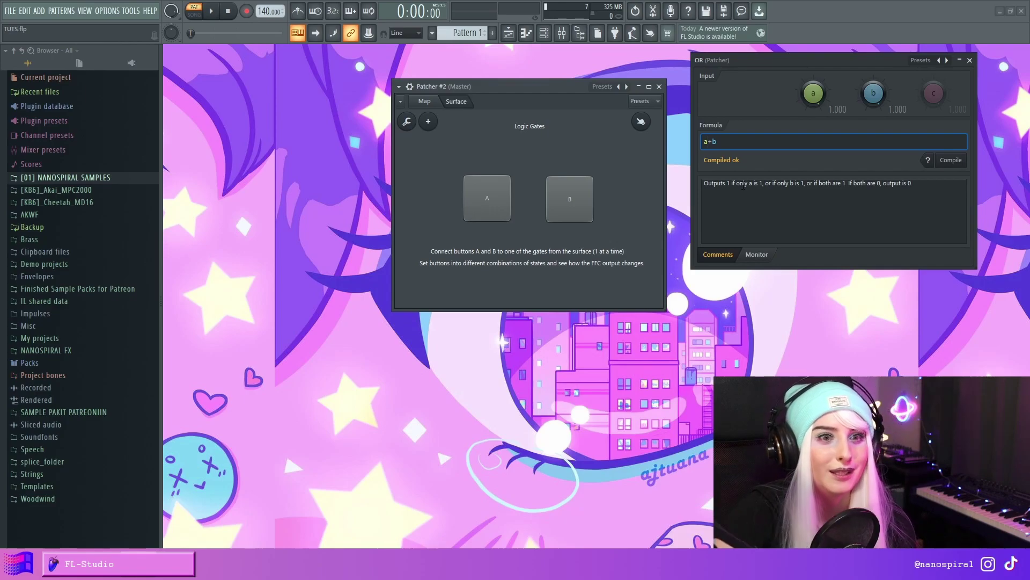
{"action": "left_click", "coordinate": [739, 141]}
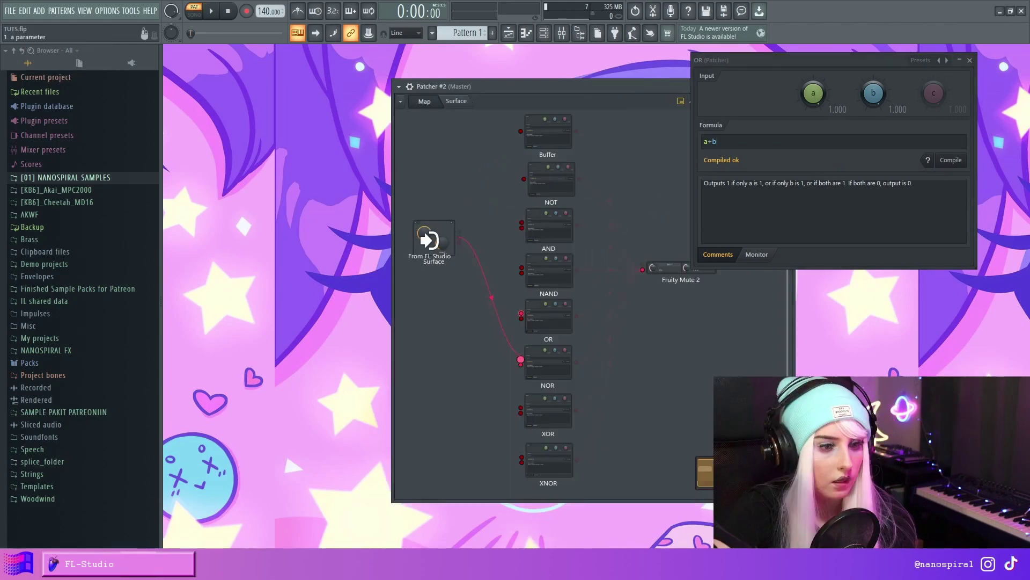
{"action": "left_click", "coordinate": [425, 101]}
- Wire the surface output into NOR and arrange its formula window beside the A/B surface
{"action": "left_click_drag", "start_coordinate": [520, 360], "coordinate": [520, 360]}
{"action": "left_click", "coordinate": [548, 365]}
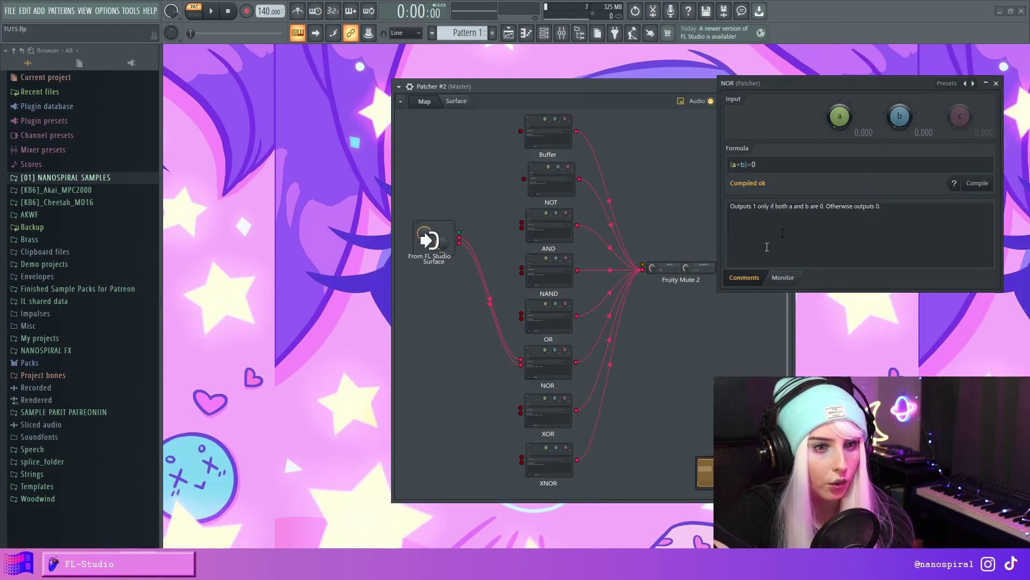
{"action": "left_click_drag", "start_coordinate": [843, 93], "coordinate": [749, 73]}
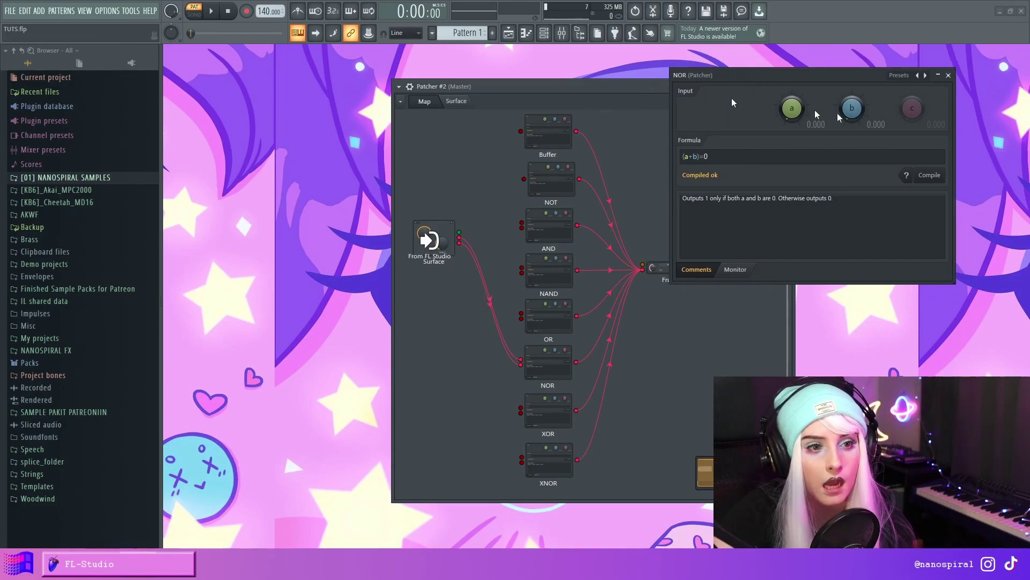
{"action": "left_click_drag", "start_coordinate": [472, 102], "coordinate": [409, 81]}
{"action": "left_click", "coordinate": [403, 79]}
{"action": "left_click_drag", "start_coordinate": [761, 78], "coordinate": [755, 66]}
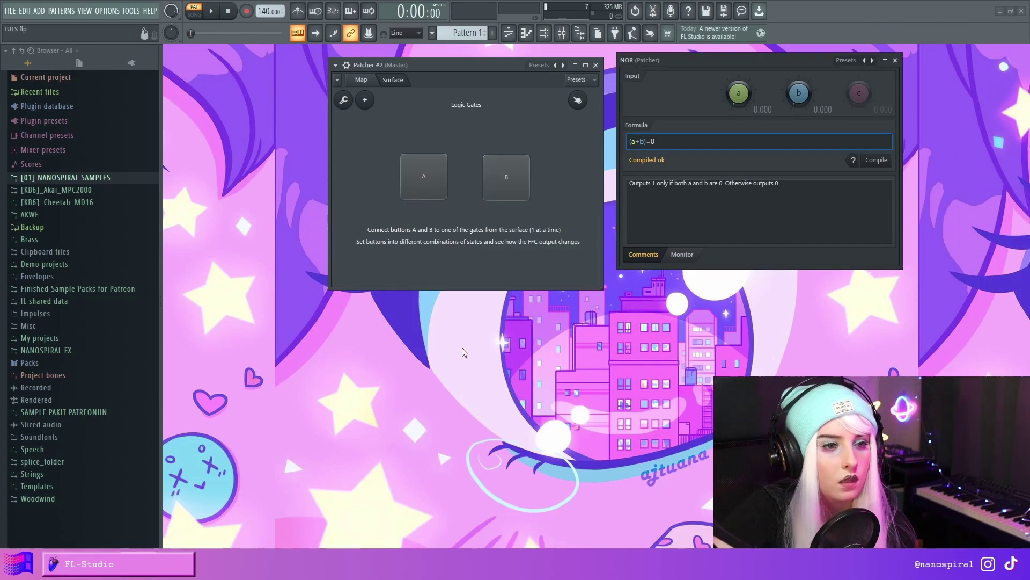
- Turn on input A so NOR's a reads 1.000, and select the =0 in its formula
{"action": "left_click", "coordinate": [438, 192]}
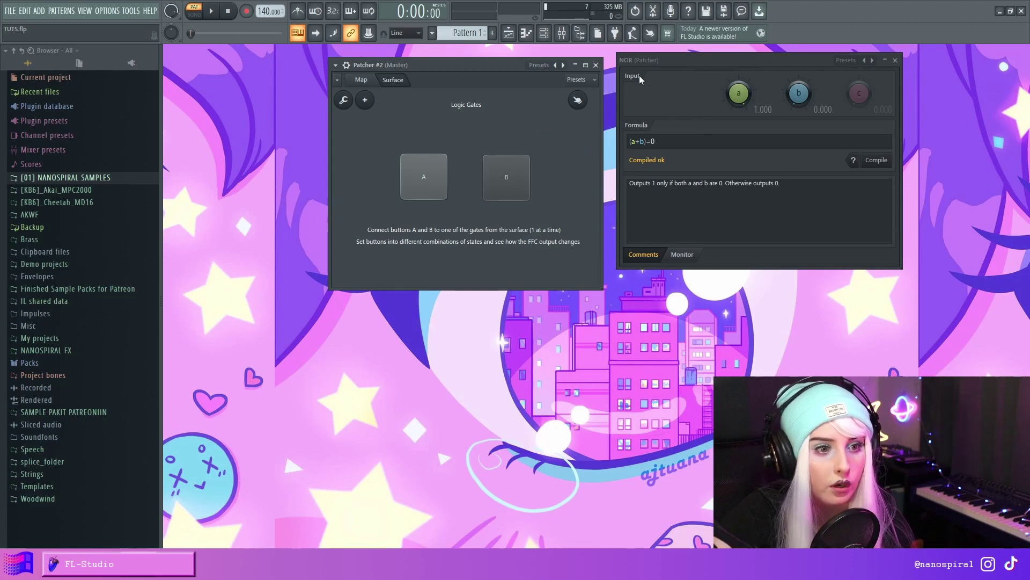
{"action": "left_click_drag", "start_coordinate": [658, 141], "coordinate": [646, 142]}
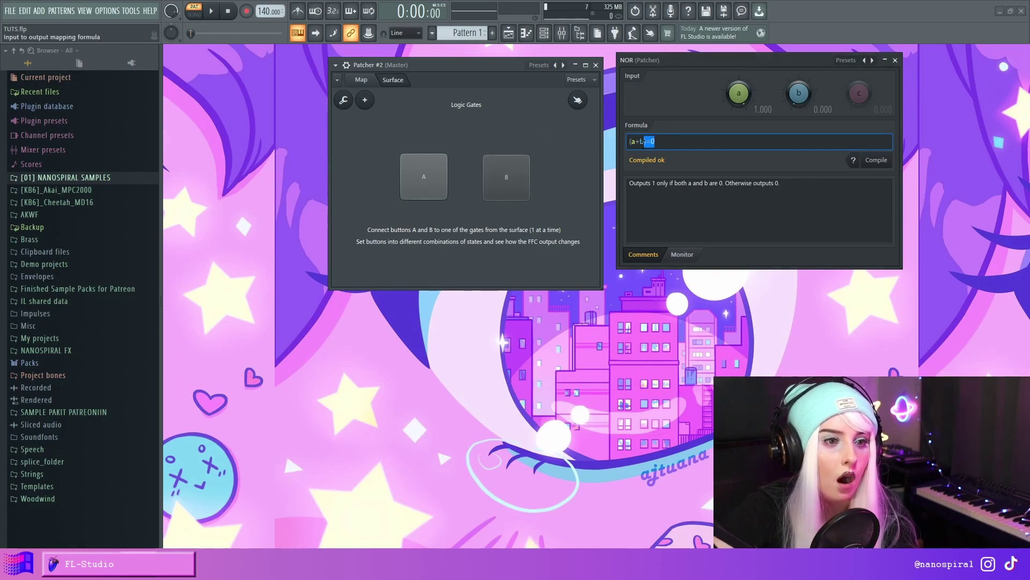
- Delete =0 from the NOR formula and try A and B combinations, ending with both on
{"action": "key", "text": "BackSpace"}
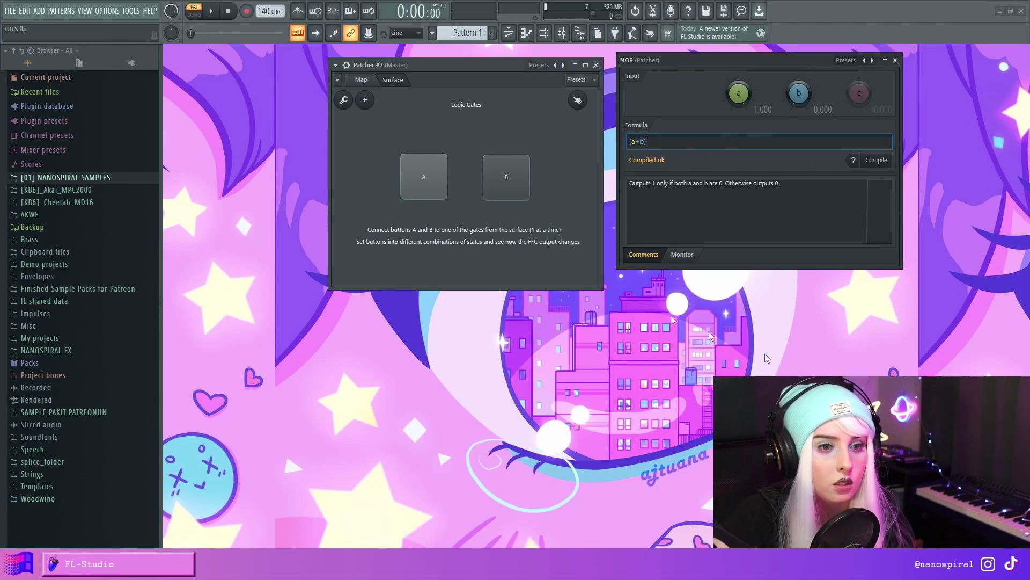
{"action": "left_click", "coordinate": [407, 181]}
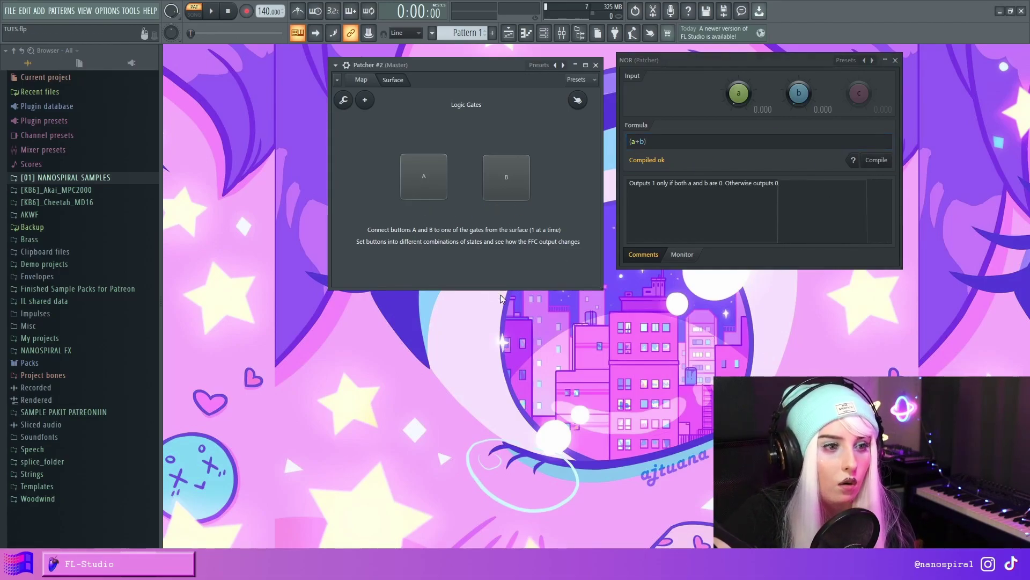
{"action": "left_click", "coordinate": [421, 168]}
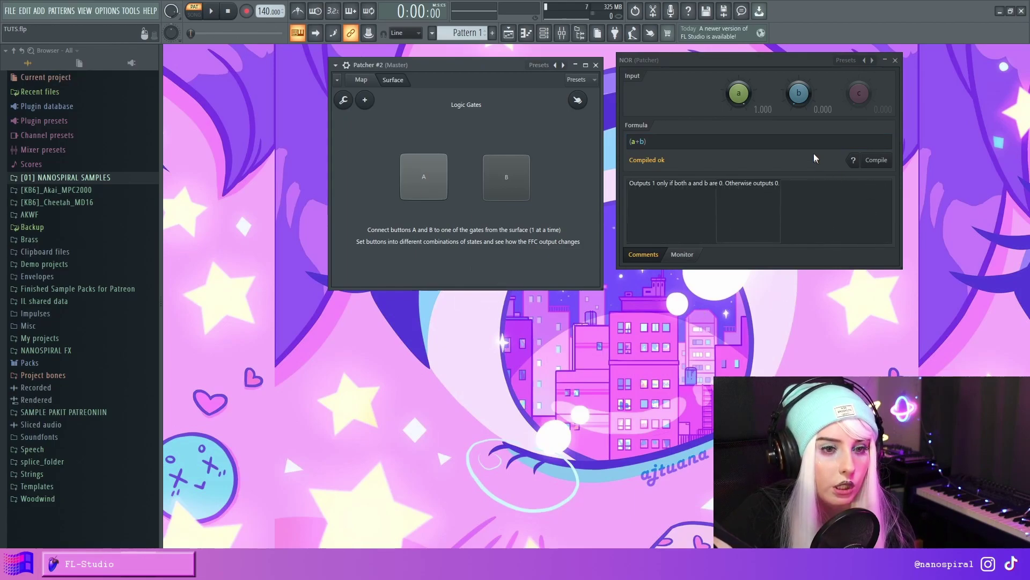
{"action": "left_click", "coordinate": [447, 186]}
{"action": "left_click", "coordinate": [527, 176]}
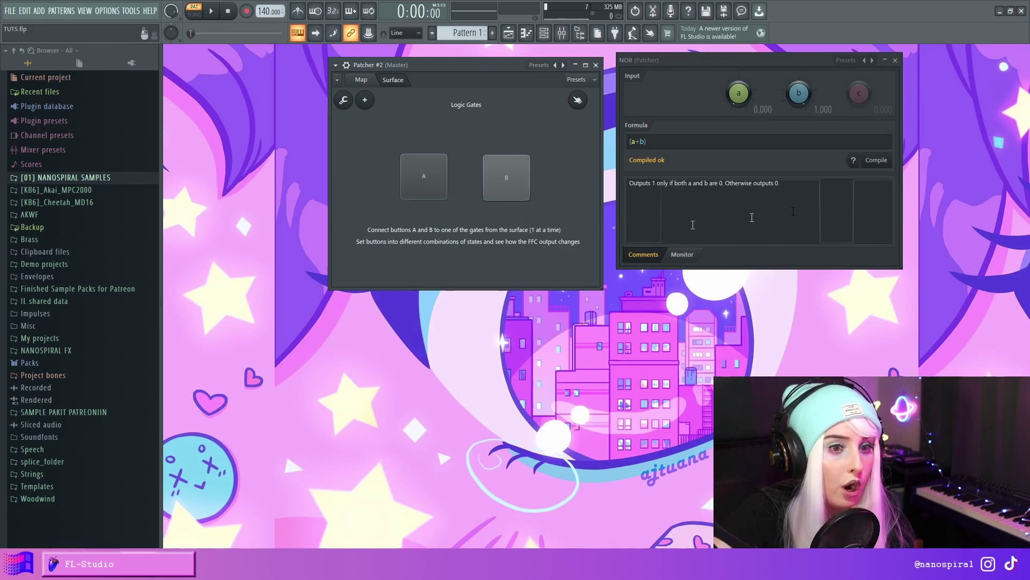
{"action": "left_click", "coordinate": [422, 173]}
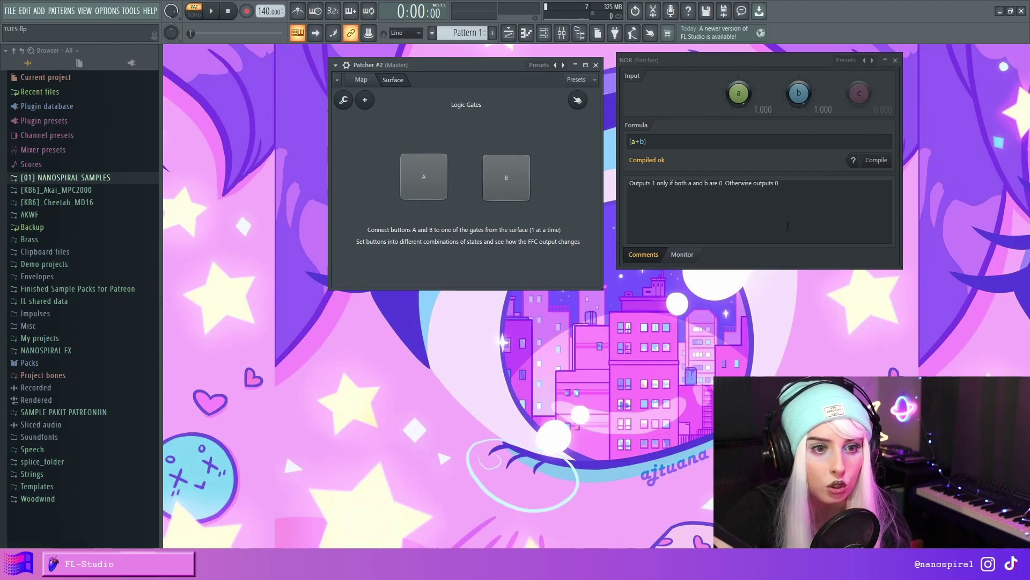
- Restore the (a+b)=0 formula and compile it
{"action": "left_click", "coordinate": [694, 143]}
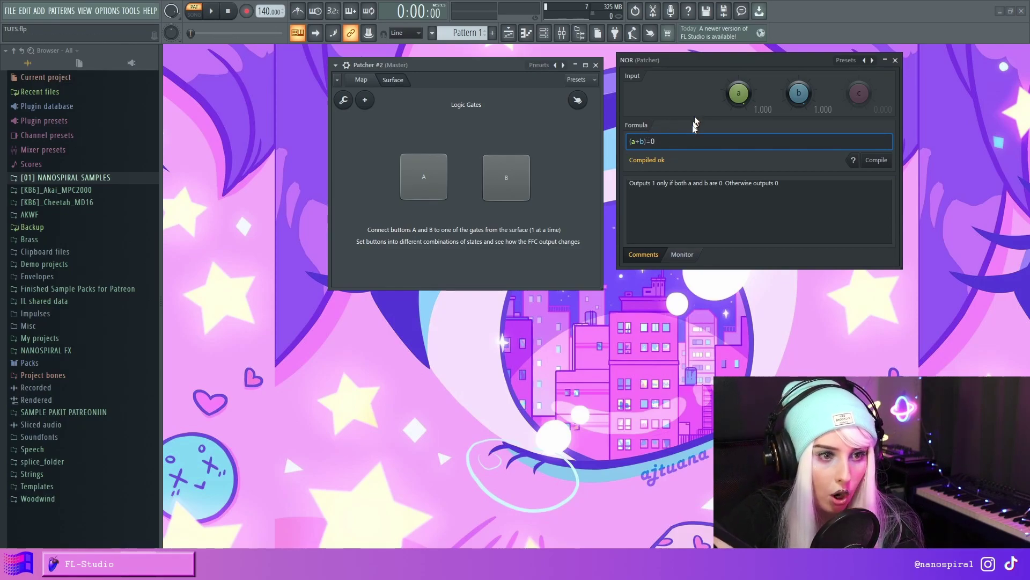
{"action": "left_click", "coordinate": [877, 160]}
{"action": "left_click", "coordinate": [876, 160]}
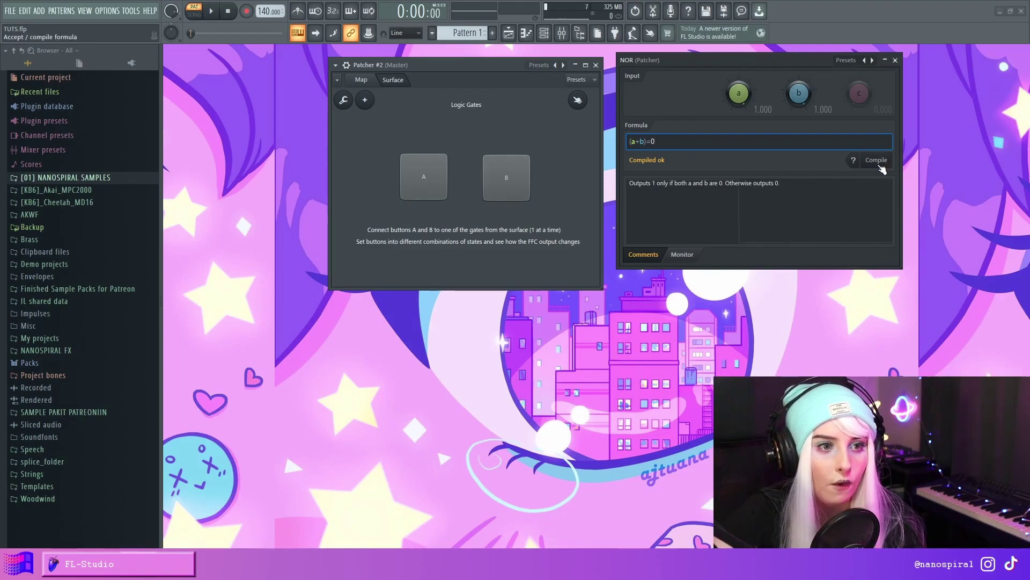
{"action": "left_click", "coordinate": [876, 160]}
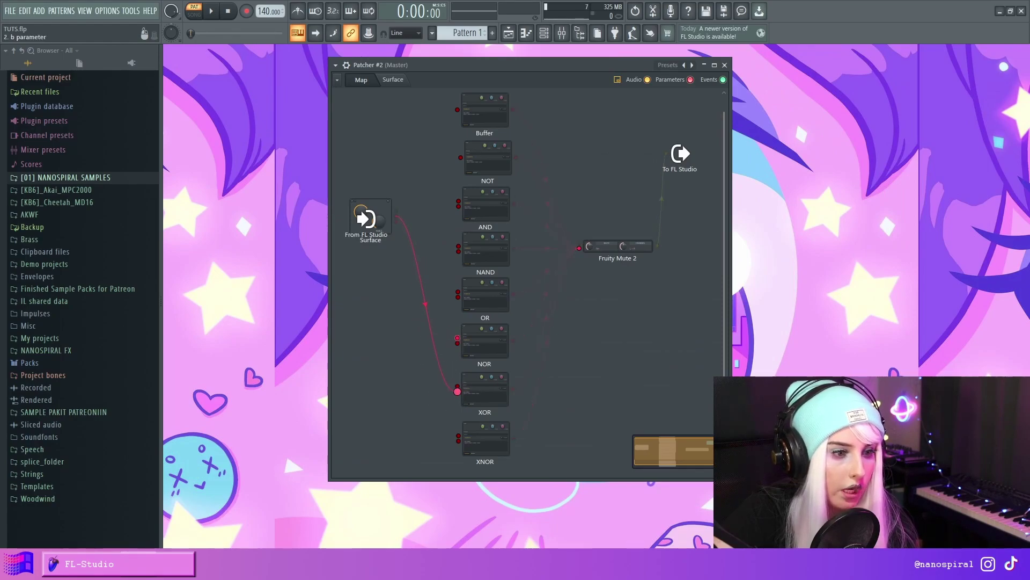
- Open the XOR gate's formula window and place it beside the A/B button surface
{"action": "left_click", "coordinate": [464, 395]}
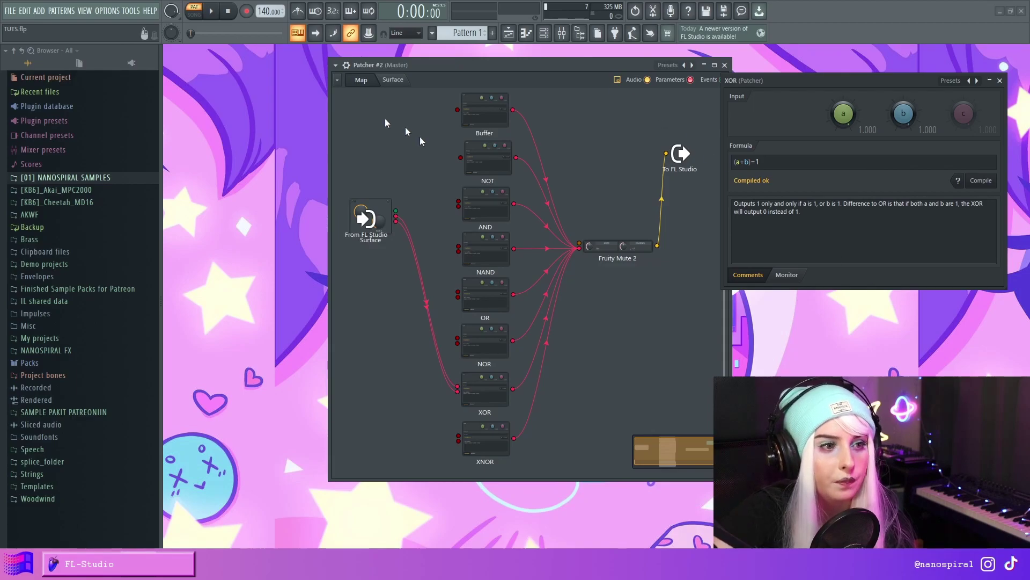
{"action": "left_click", "coordinate": [393, 79]}
{"action": "left_click_drag", "start_coordinate": [488, 68], "coordinate": [574, 71]}
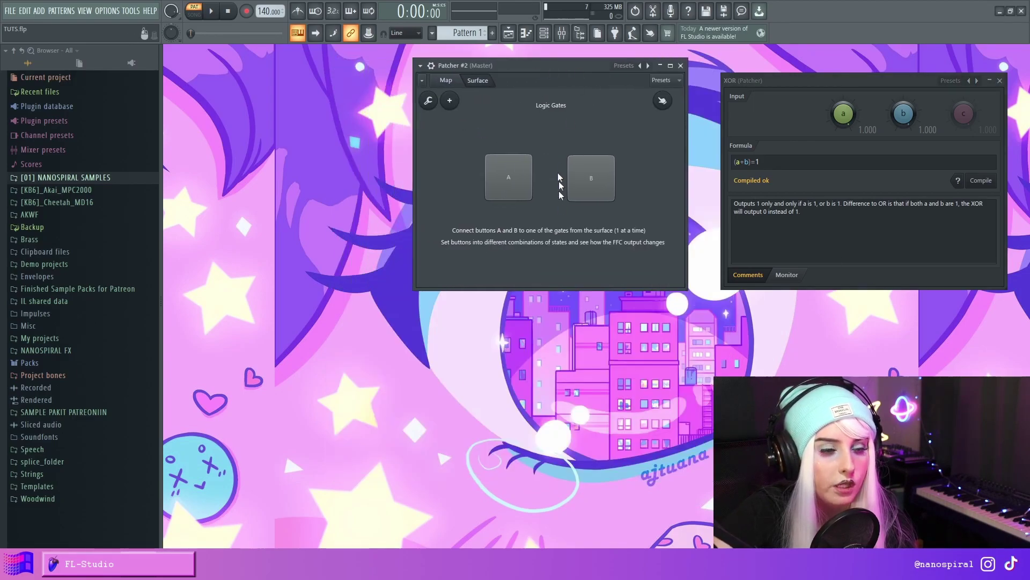
- Test the XOR gate with A/B at off/off, on/off, off/on, then on/on
{"action": "left_click", "coordinate": [590, 179]}
{"action": "left_click", "coordinate": [504, 180]}
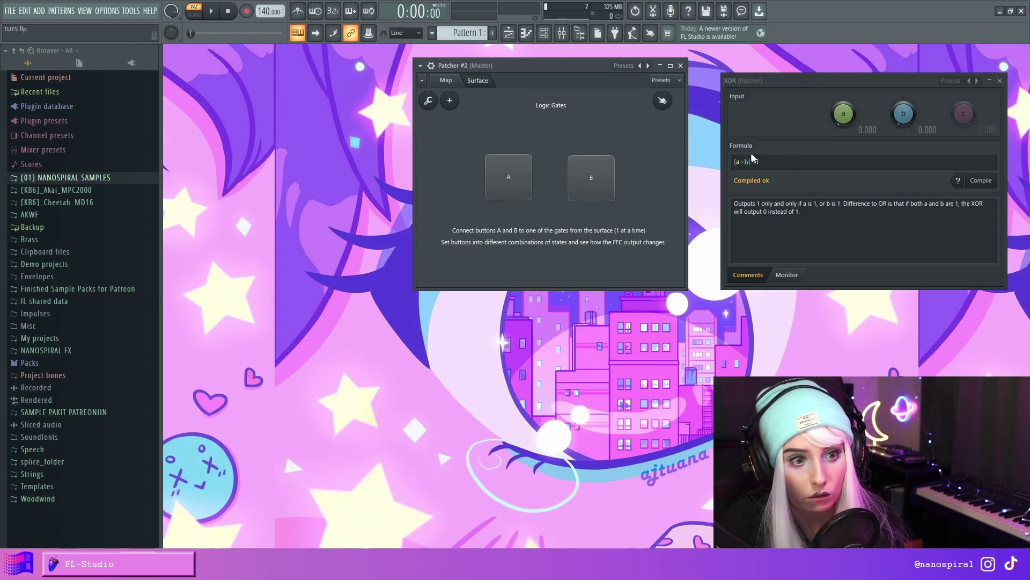
{"action": "left_click", "coordinate": [508, 177]}
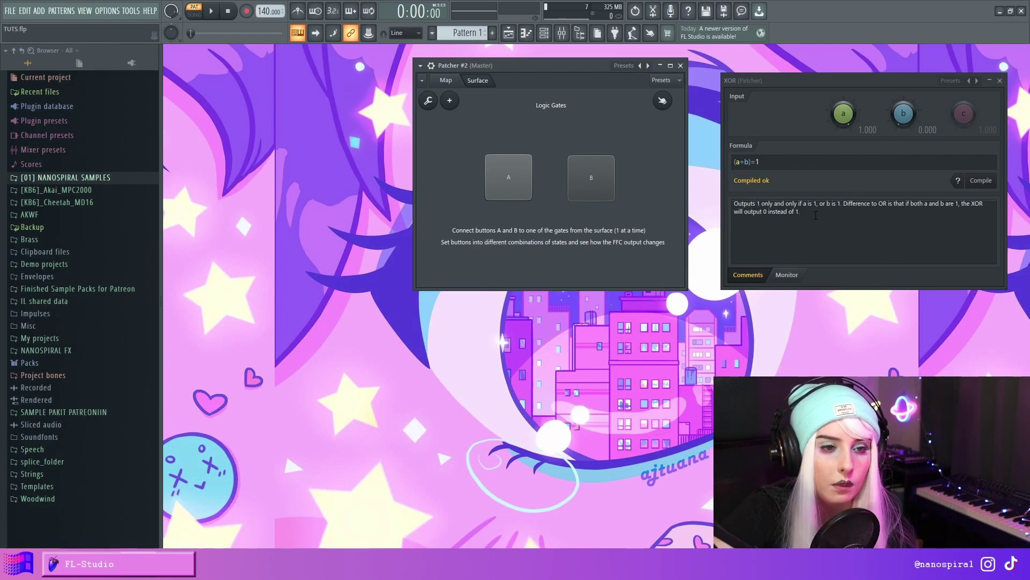
{"action": "left_click", "coordinate": [509, 177]}
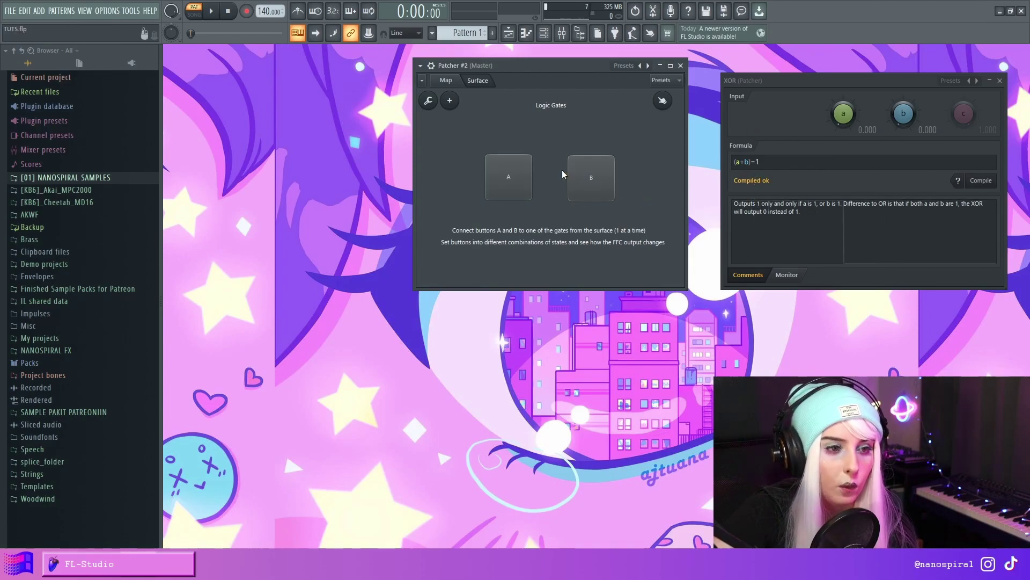
{"action": "left_click", "coordinate": [582, 186]}
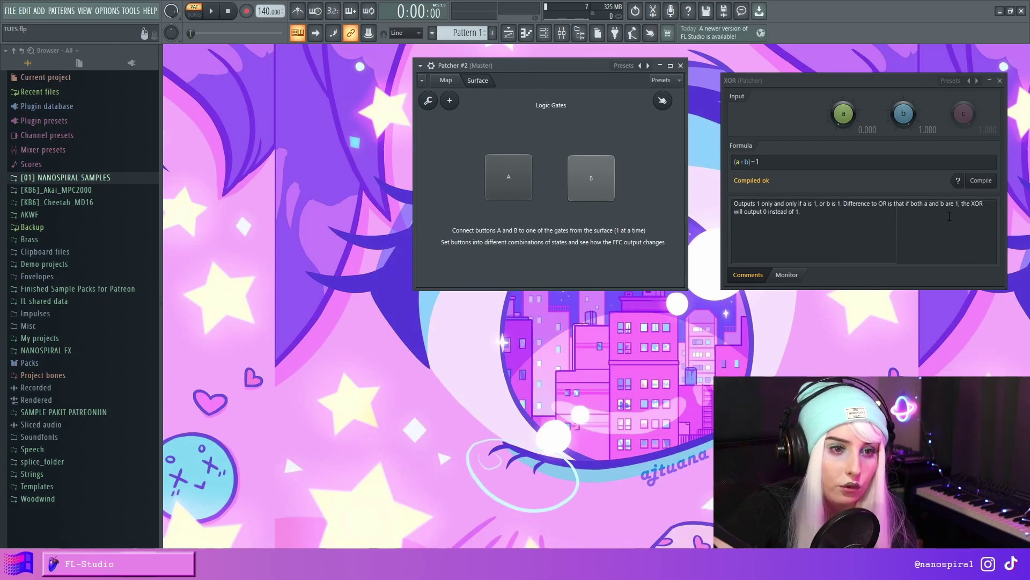
{"action": "left_click", "coordinate": [525, 192]}
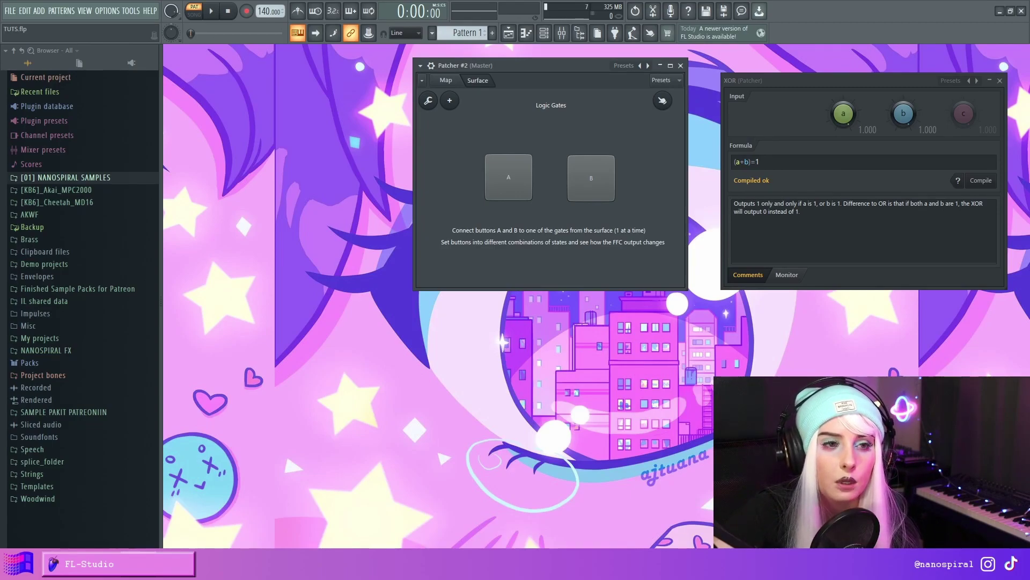
- Open the XNOR gate's 'a=b' formula from the map, then switch surface button A on
{"action": "left_click", "coordinate": [446, 80]}
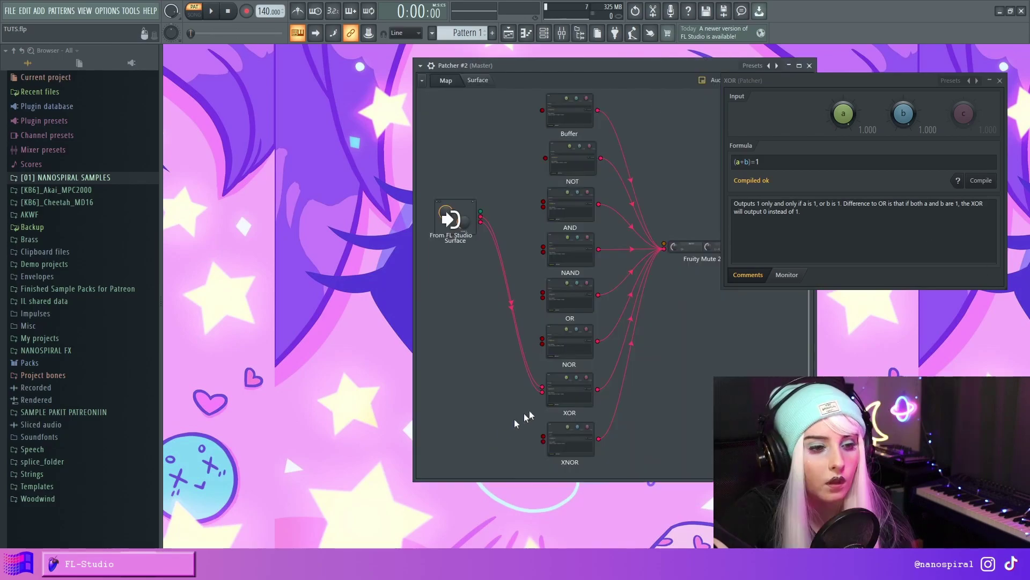
{"action": "left_click", "coordinate": [545, 440]}
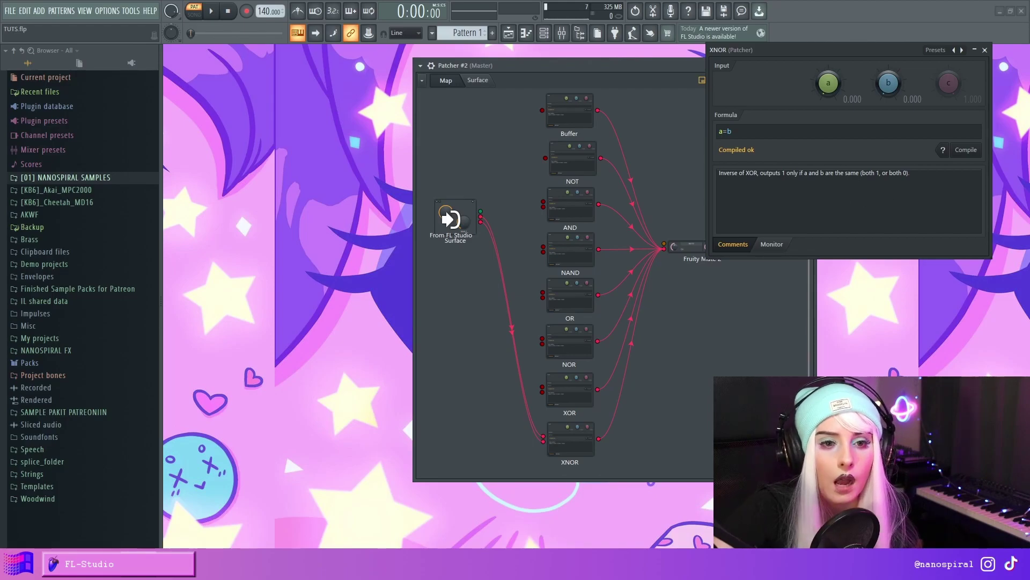
{"action": "left_click", "coordinate": [478, 80]}
{"action": "left_click", "coordinate": [508, 177]}
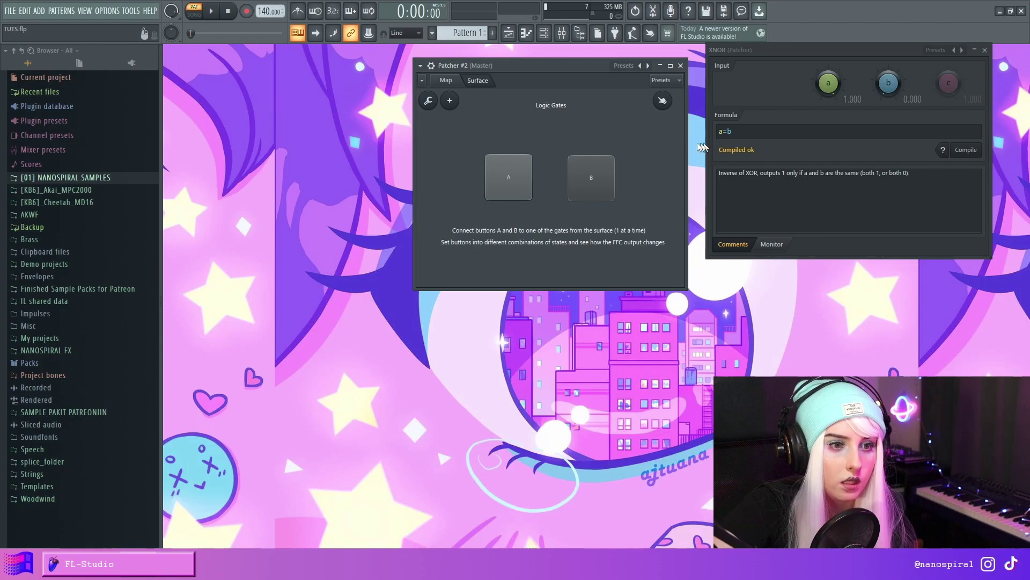
- Turn button A off and view the full Patcher map through to the To FL Studio output
{"action": "left_click", "coordinate": [508, 177]}
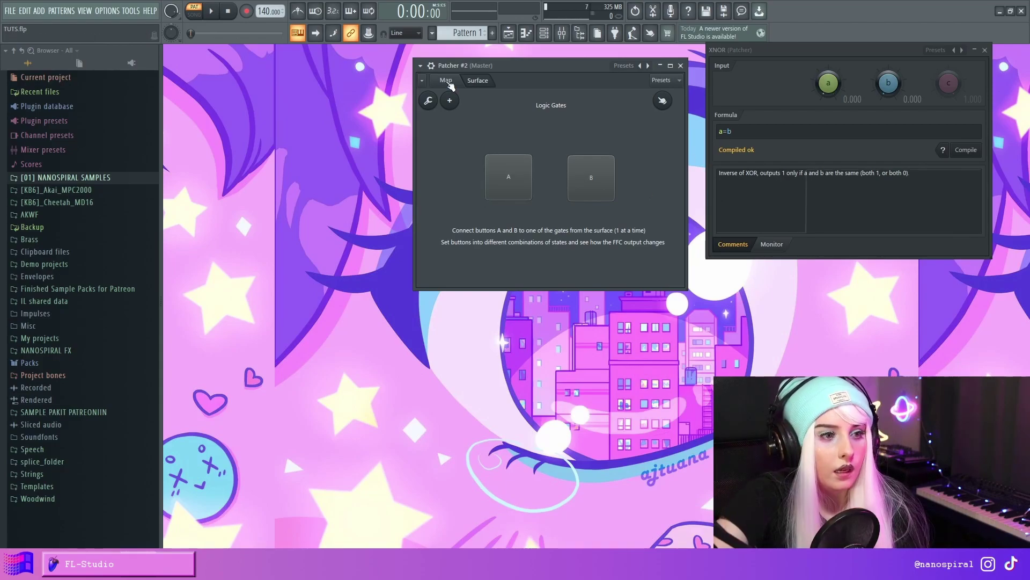
{"action": "left_click", "coordinate": [447, 82]}
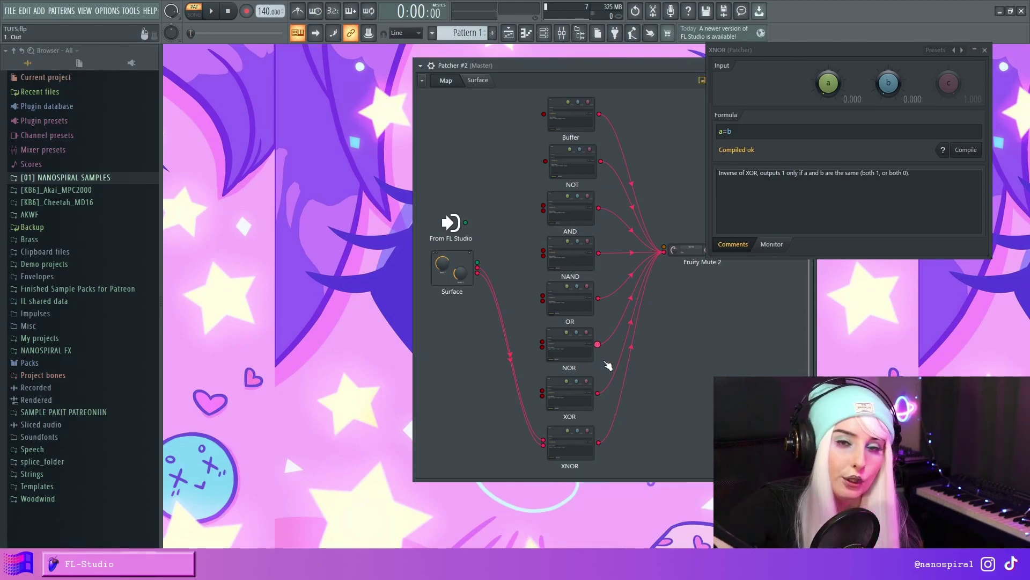
{"action": "left_click_drag", "start_coordinate": [671, 60], "coordinate": [551, 57]}
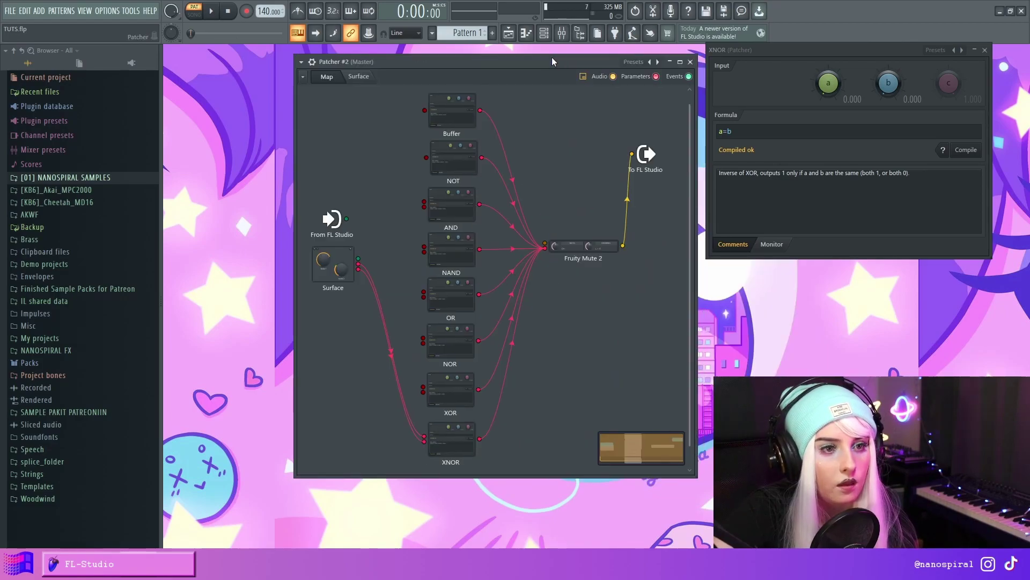